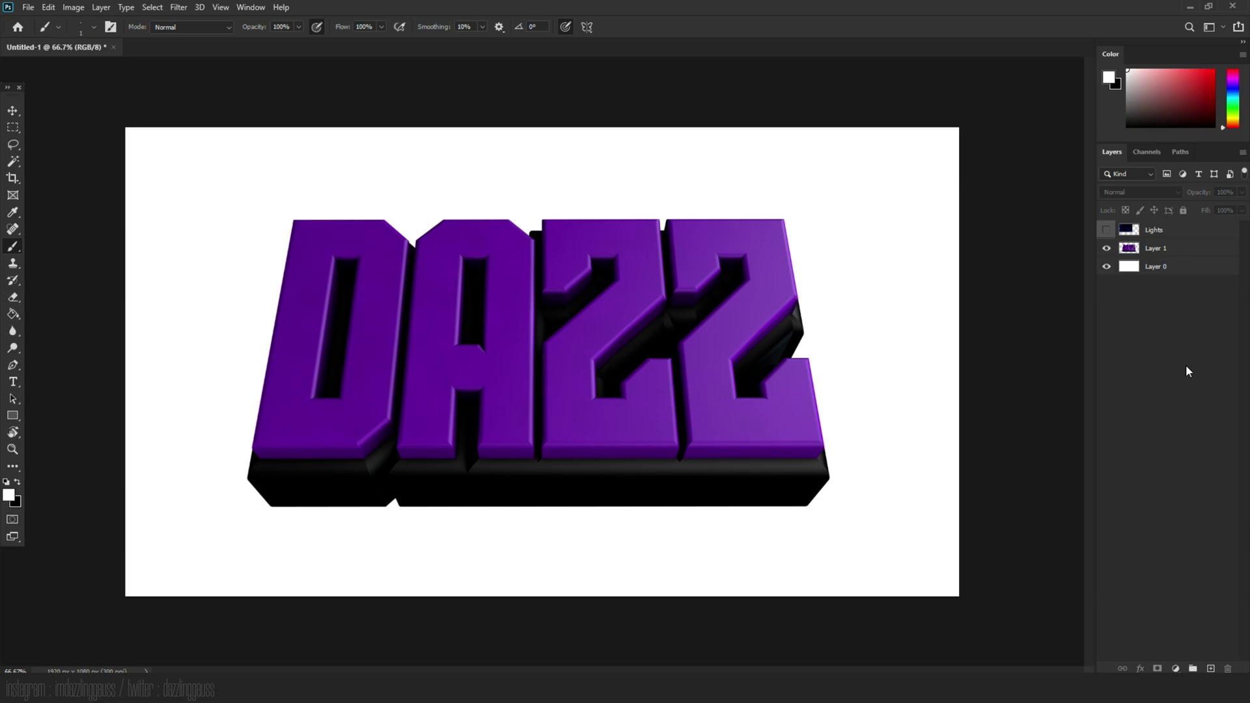
# - Warp the DAZZ lettering layer with the Arc preset, using a slight upward bend
pyautogui.click(1144, 254)
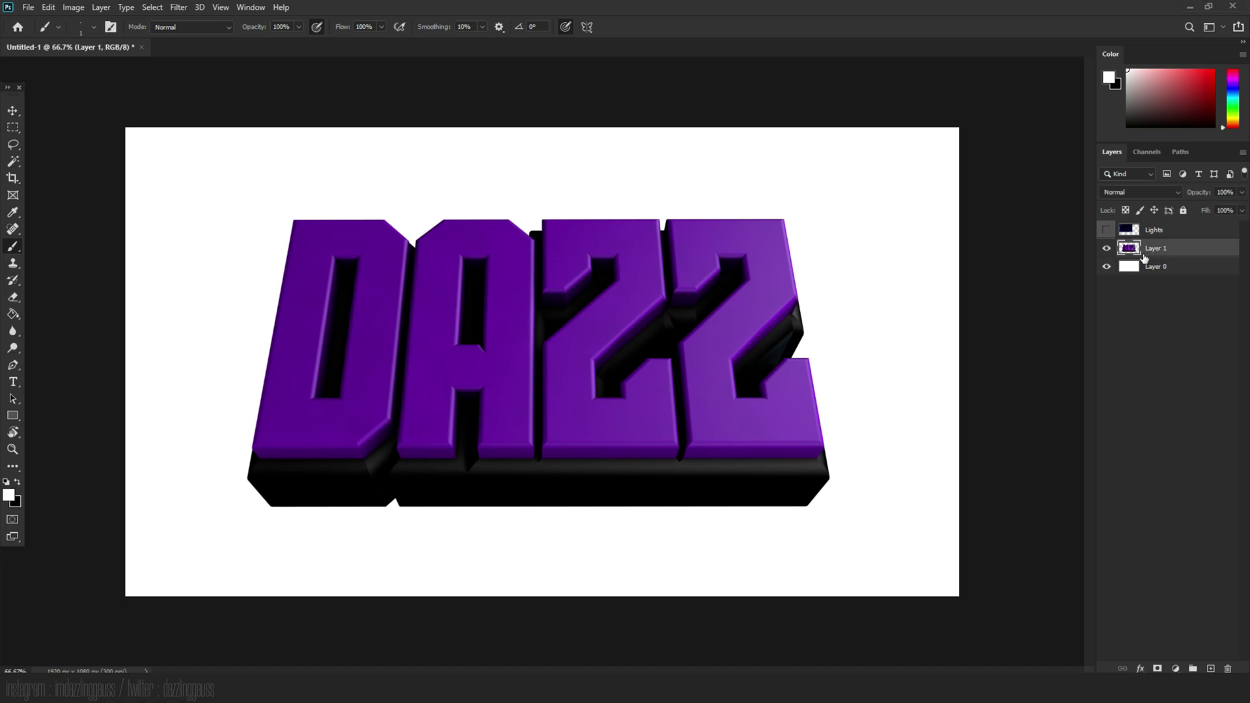
pyautogui.hotkey('ctrl', 't')
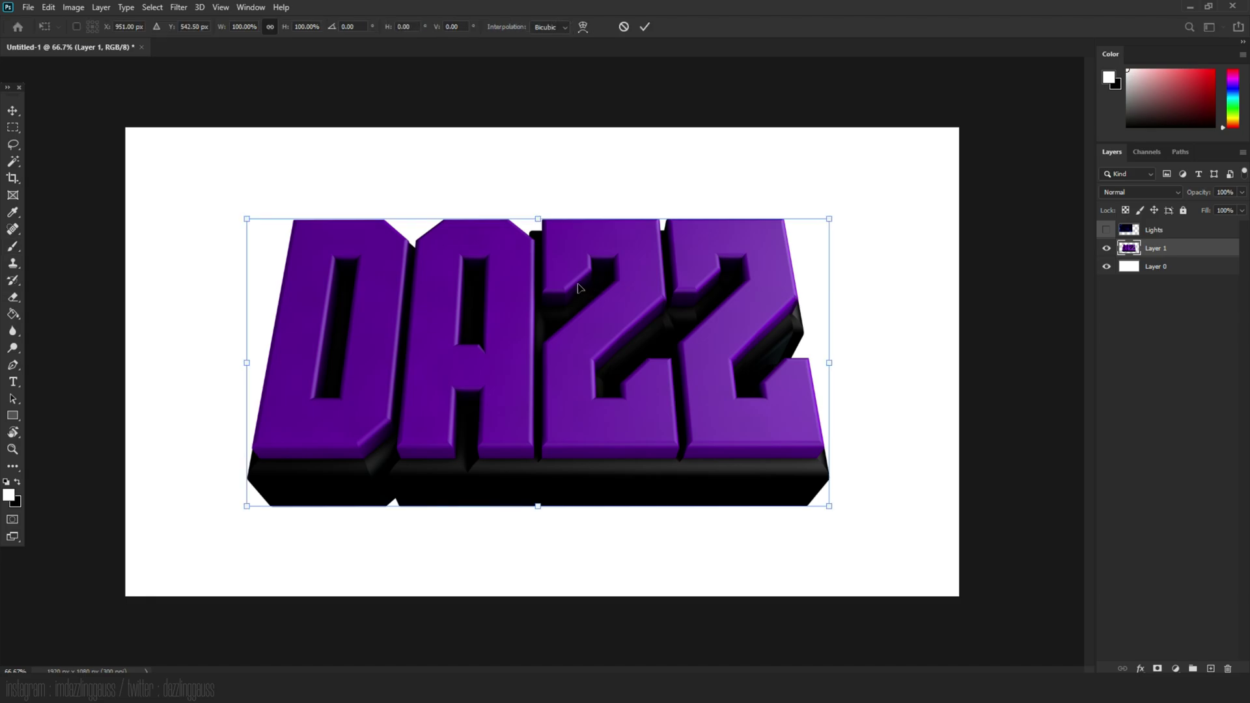
pyautogui.rightClick(579, 285)
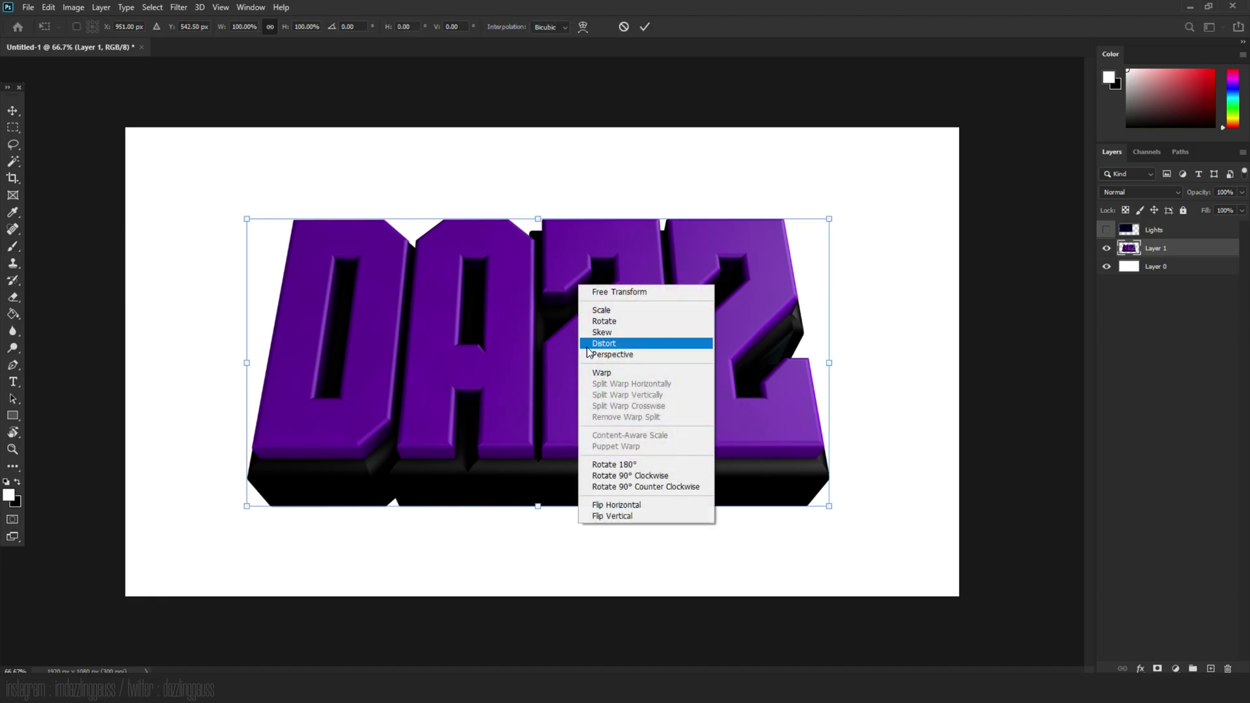
pyautogui.click(612, 374)
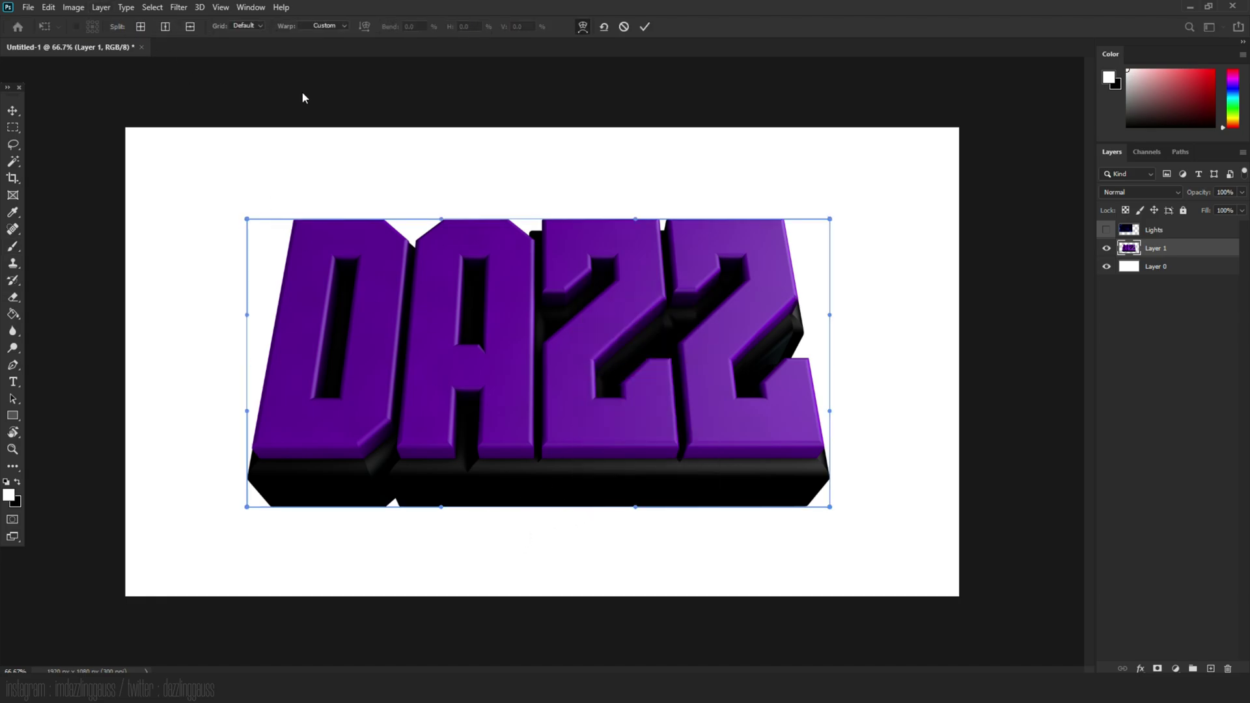
pyautogui.rightClick(577, 266)
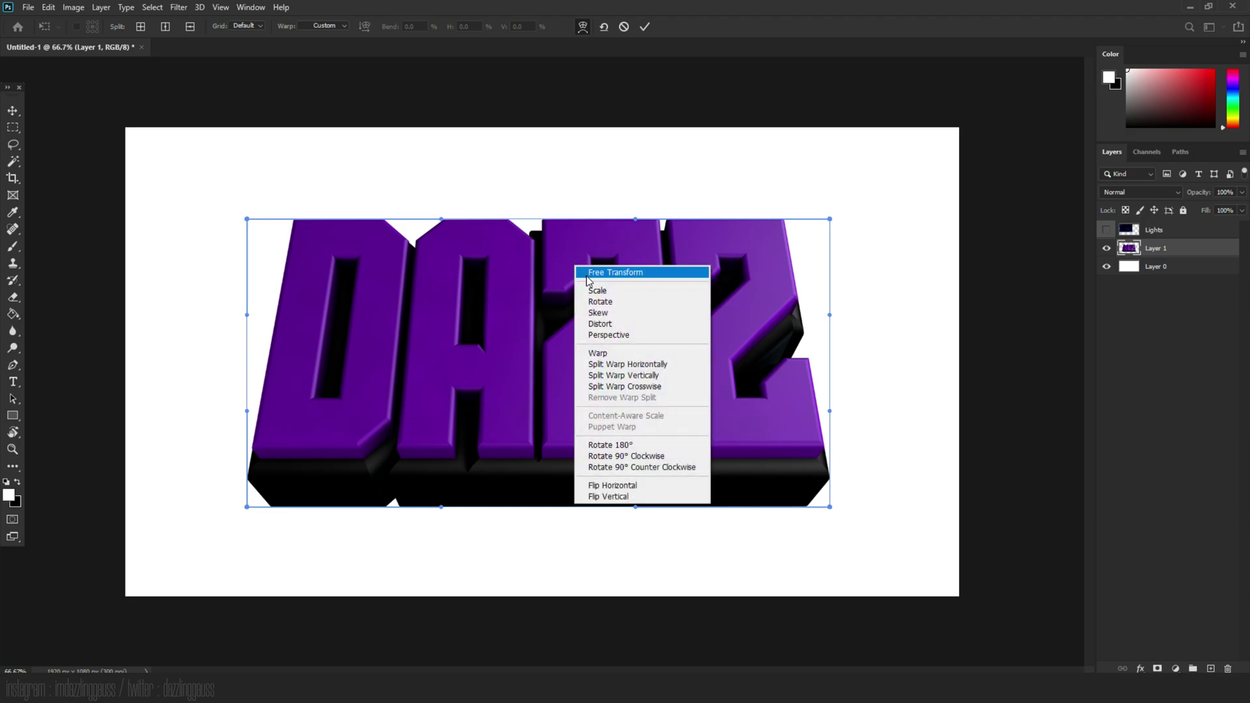
pyautogui.click(612, 357)
pyautogui.click(245, 27)
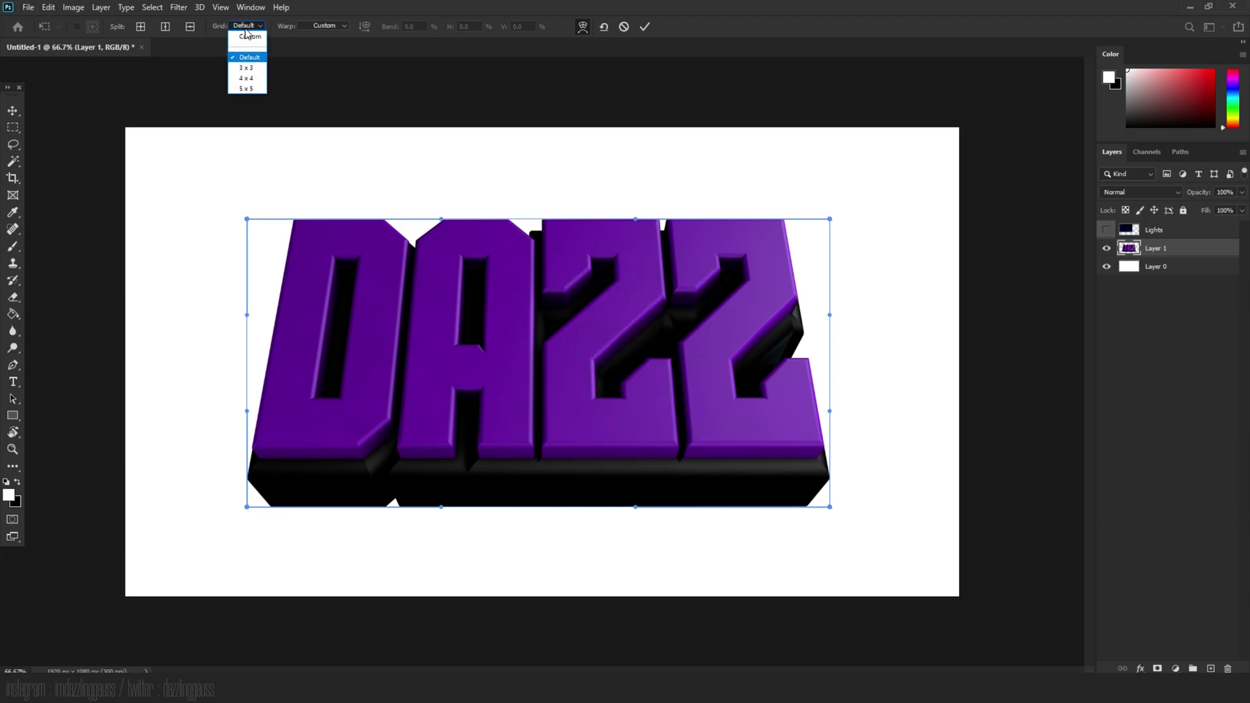
pyautogui.click(329, 26)
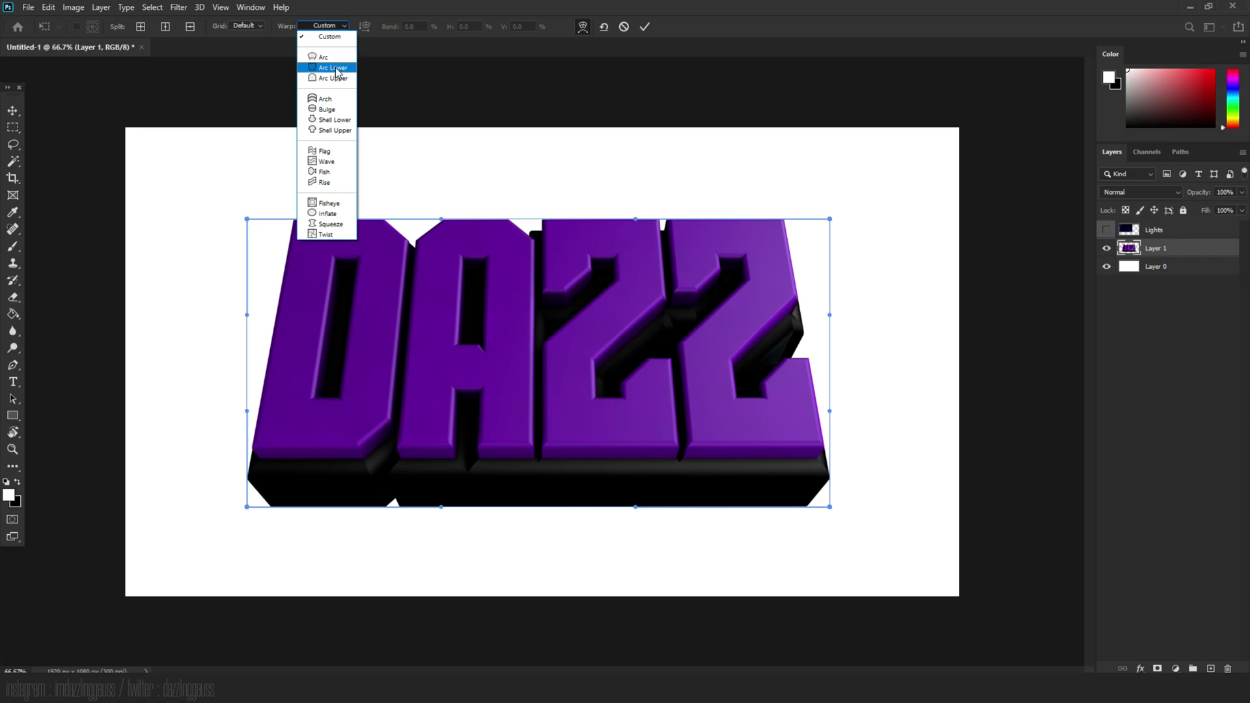
pyautogui.click(323, 57)
pyautogui.moveTo(538, 99); pyautogui.dragTo(541, 206)
pyautogui.moveTo(556, 252)
pyautogui.mouseDown()
pyautogui.moveTo(572, 250)
pyautogui.moveTo(560, 249)
pyautogui.mouseUp()
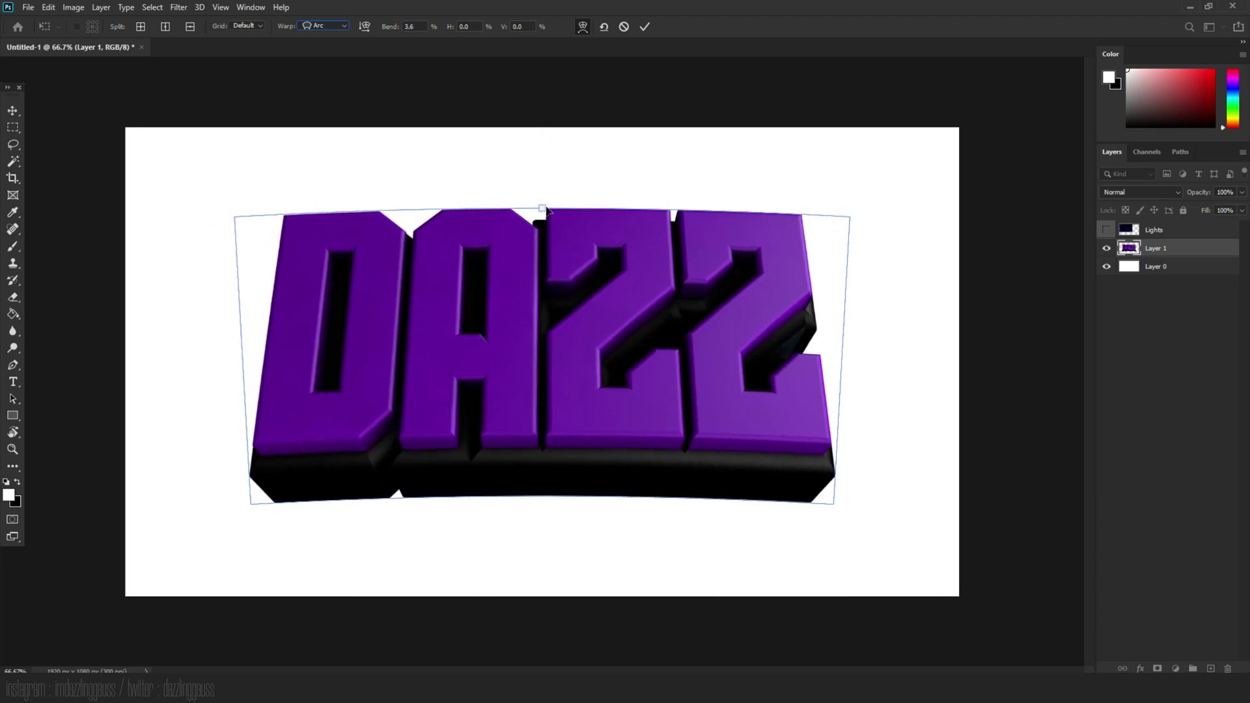
pyautogui.click(645, 27)
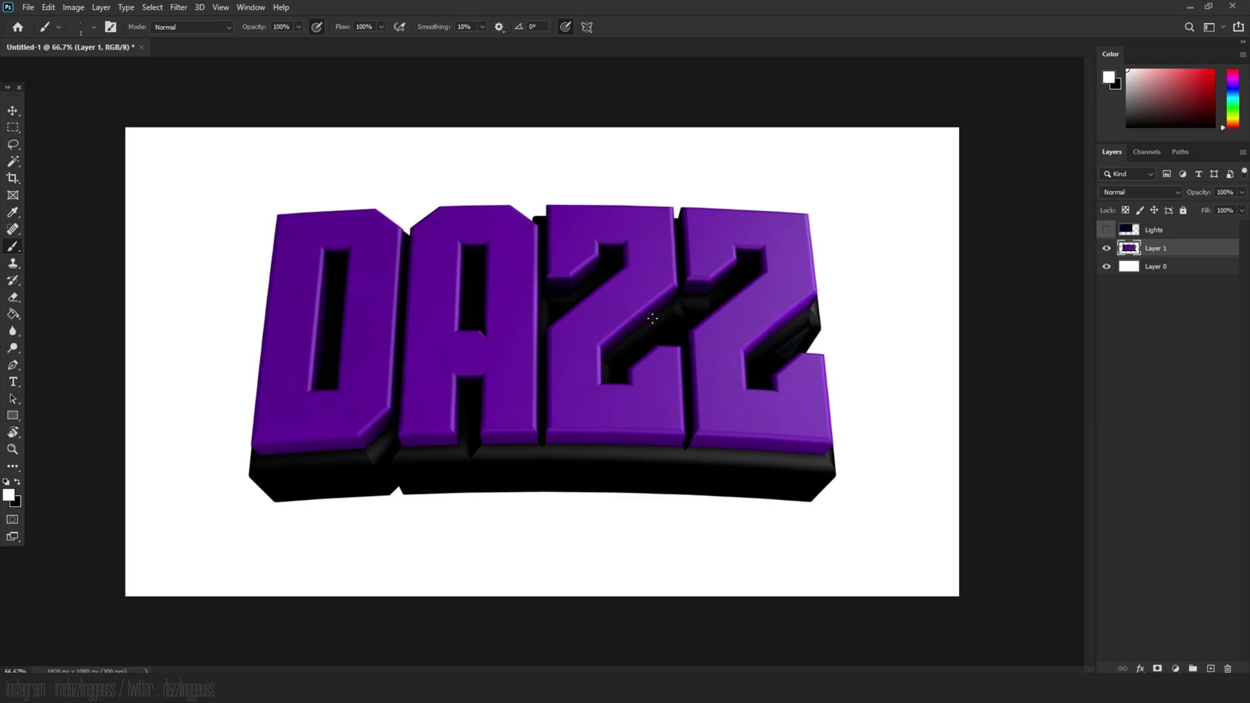
# - Add a new layer above the lettering layer and clip it to the lettering
pyautogui.click(1210, 668)
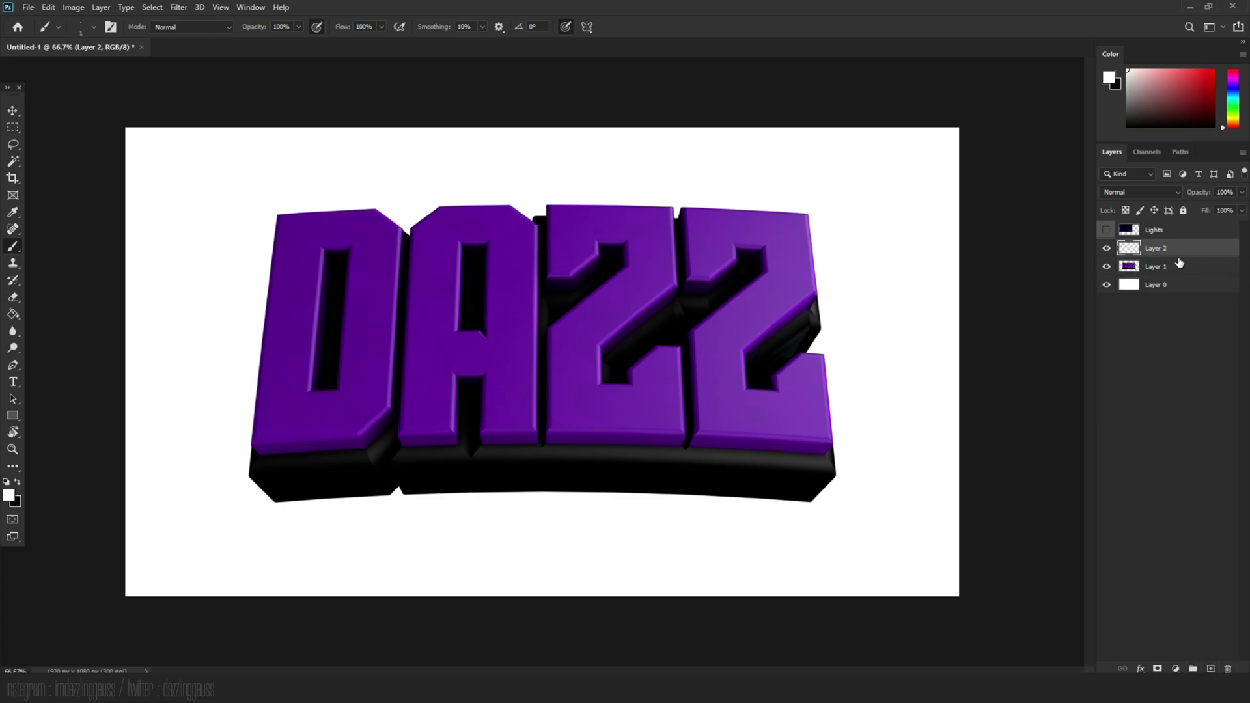
pyautogui.keyDown('alt'); pyautogui.click(1176, 255); pyautogui.keyUp('alt')
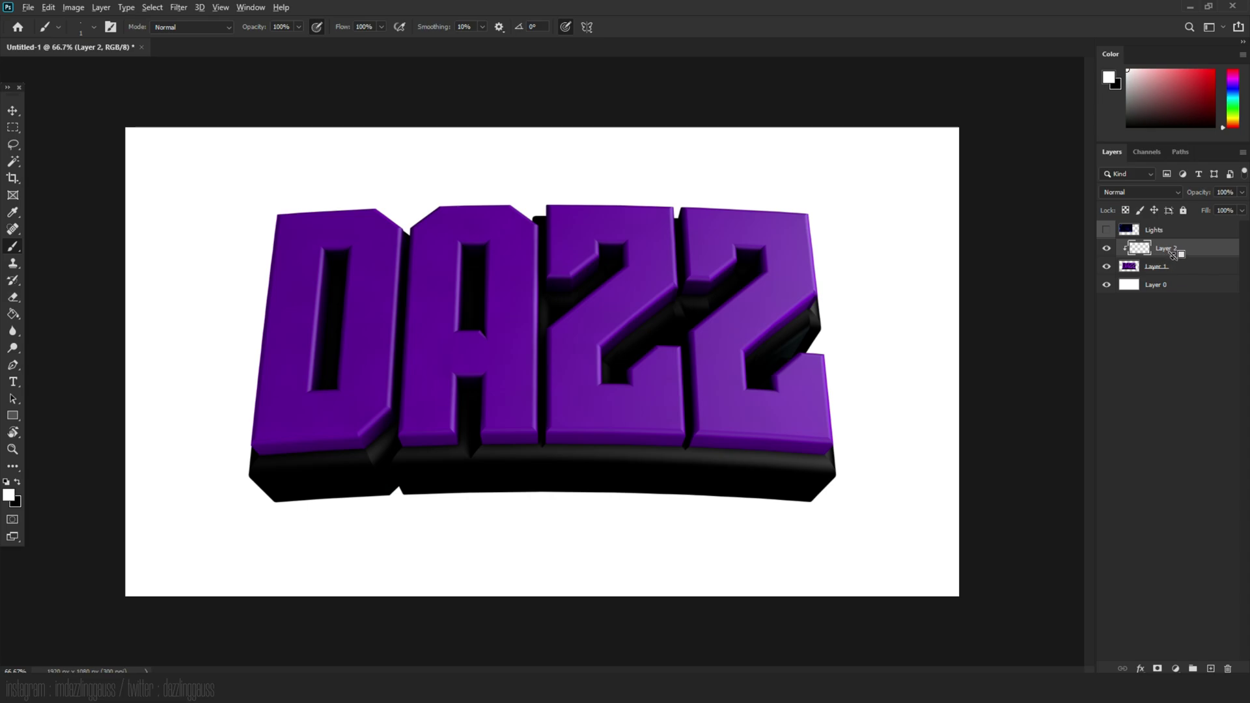
pyautogui.keyDown('alt'); pyautogui.click(1166, 258); pyautogui.keyUp('alt')
pyautogui.rightClick(1174, 251)
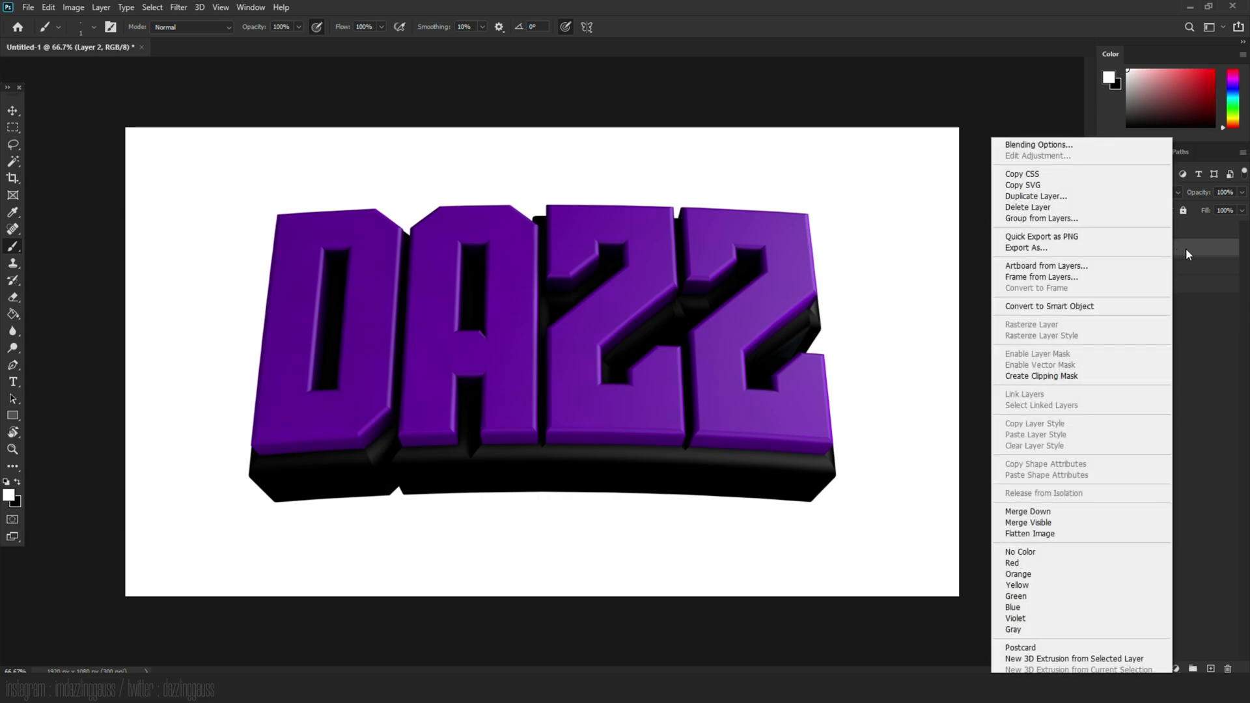
pyautogui.click(1042, 375)
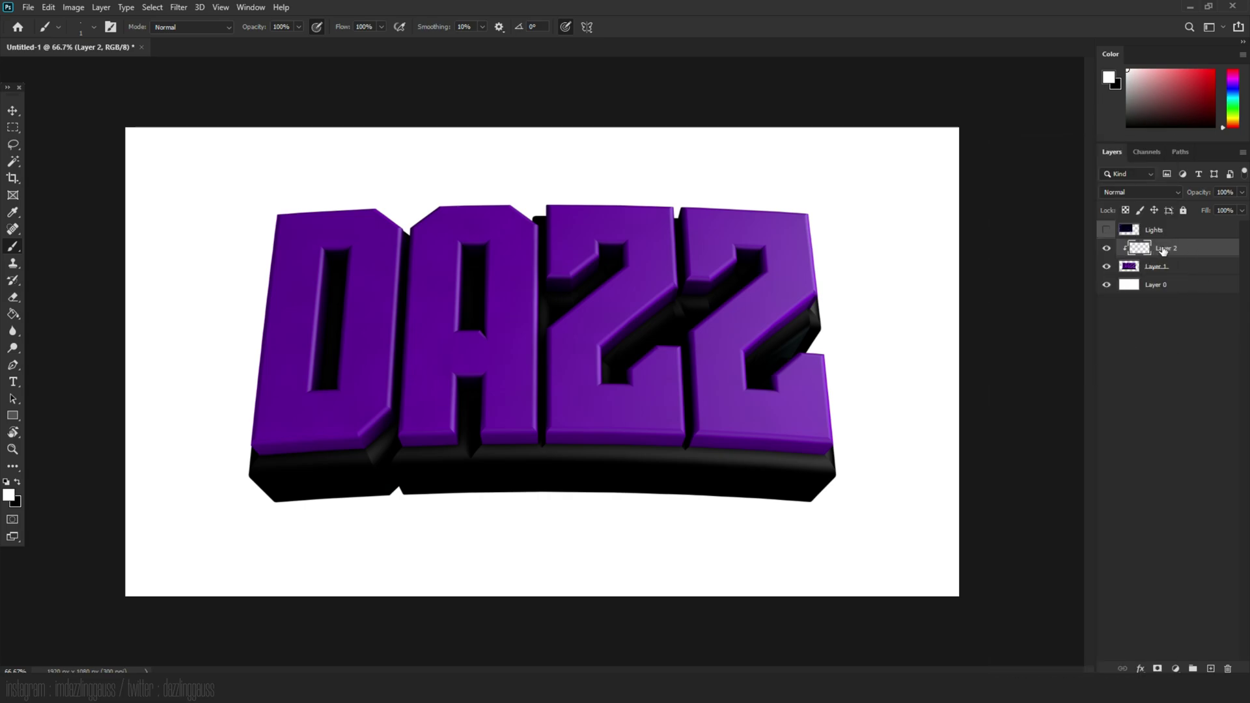
# - Paint black shading across the bottom of the lettering with a soft round brush of about 1267 px
pyautogui.press('x')
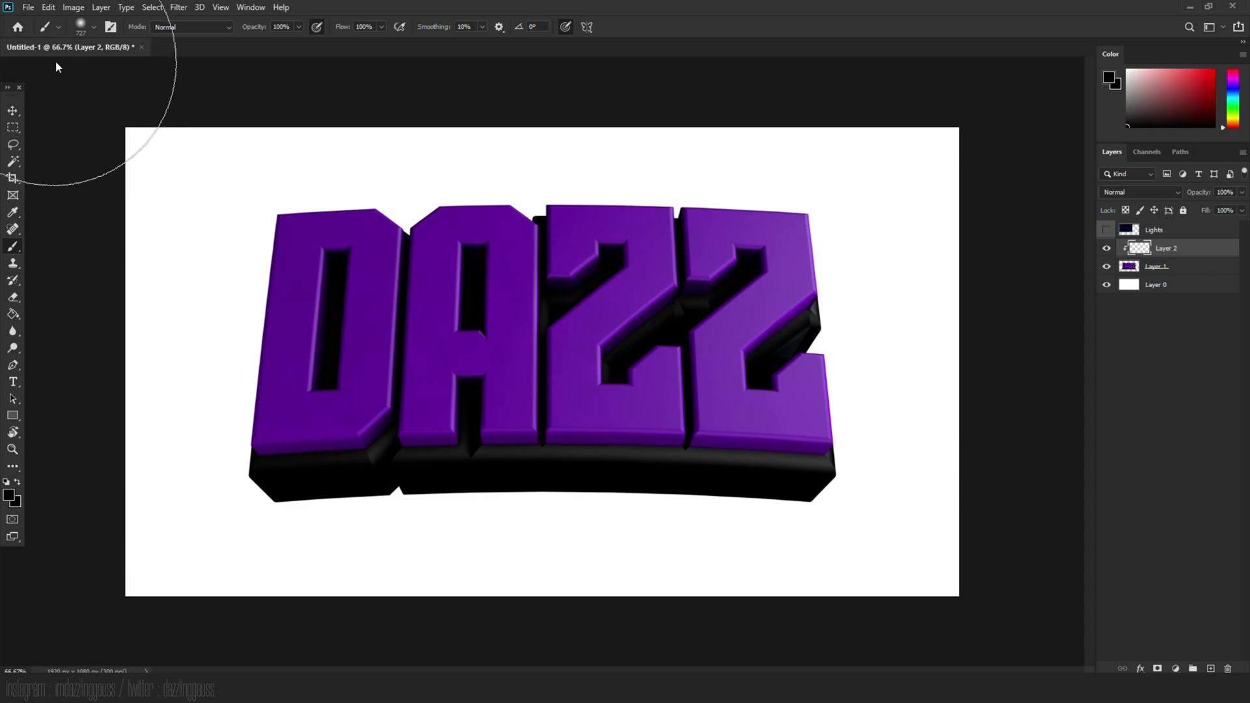
pyautogui.click(81, 29)
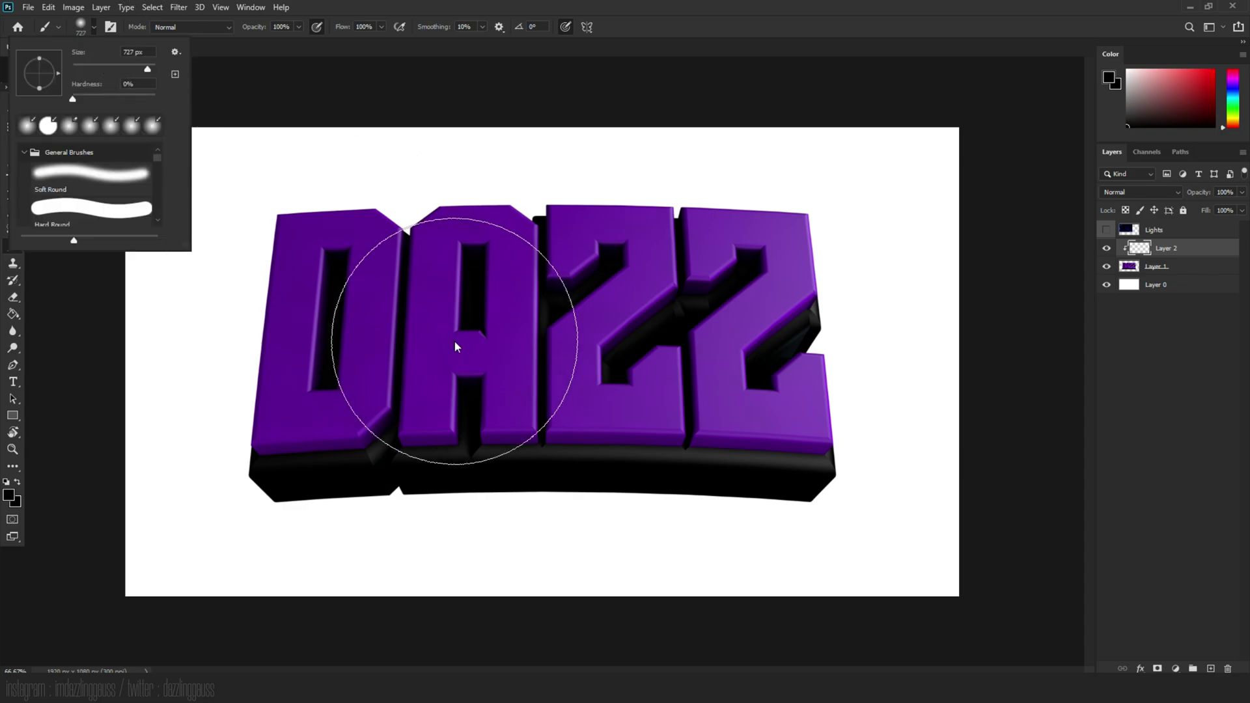
pyautogui.moveTo(483, 539); pyautogui.dragTo(606, 544)
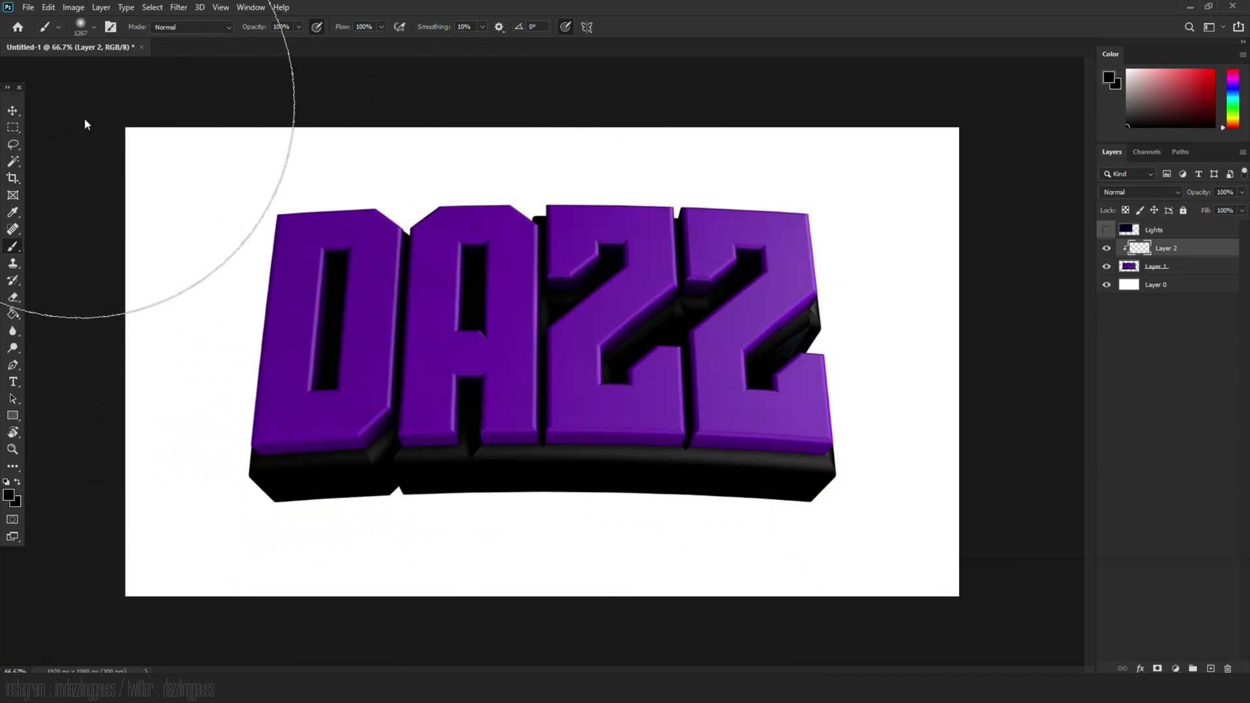
pyautogui.moveTo(519, 650)
pyautogui.mouseDown()
pyautogui.moveTo(461, 634)
pyautogui.moveTo(574, 635)
pyautogui.moveTo(559, 649)
pyautogui.moveTo(472, 623)
pyautogui.moveTo(512, 649)
pyautogui.moveTo(379, 632)
pyautogui.moveTo(670, 631)
pyautogui.moveTo(830, 653)
pyautogui.moveTo(611, 618)
pyautogui.moveTo(587, 638)
pyautogui.moveTo(672, 654)
pyautogui.mouseUp()
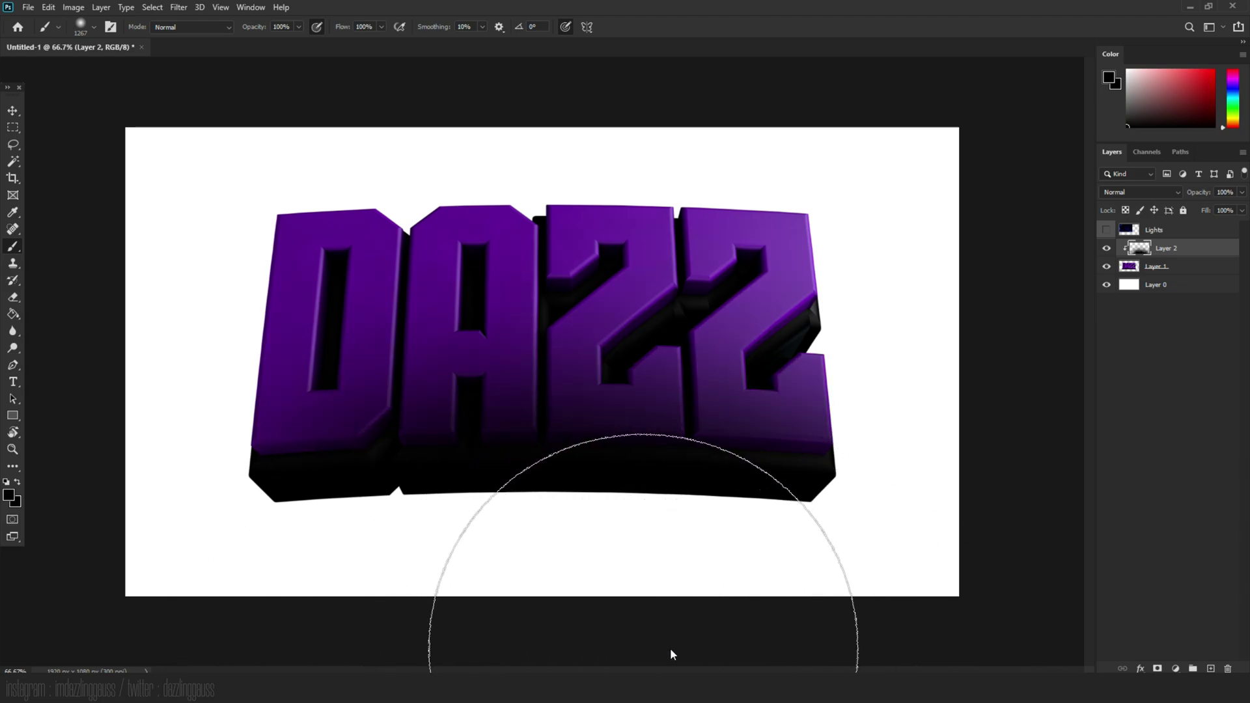
# - Set the black shading layer to Overlay at 66% opacity and compare the lettering with and without it
pyautogui.click(1172, 193)
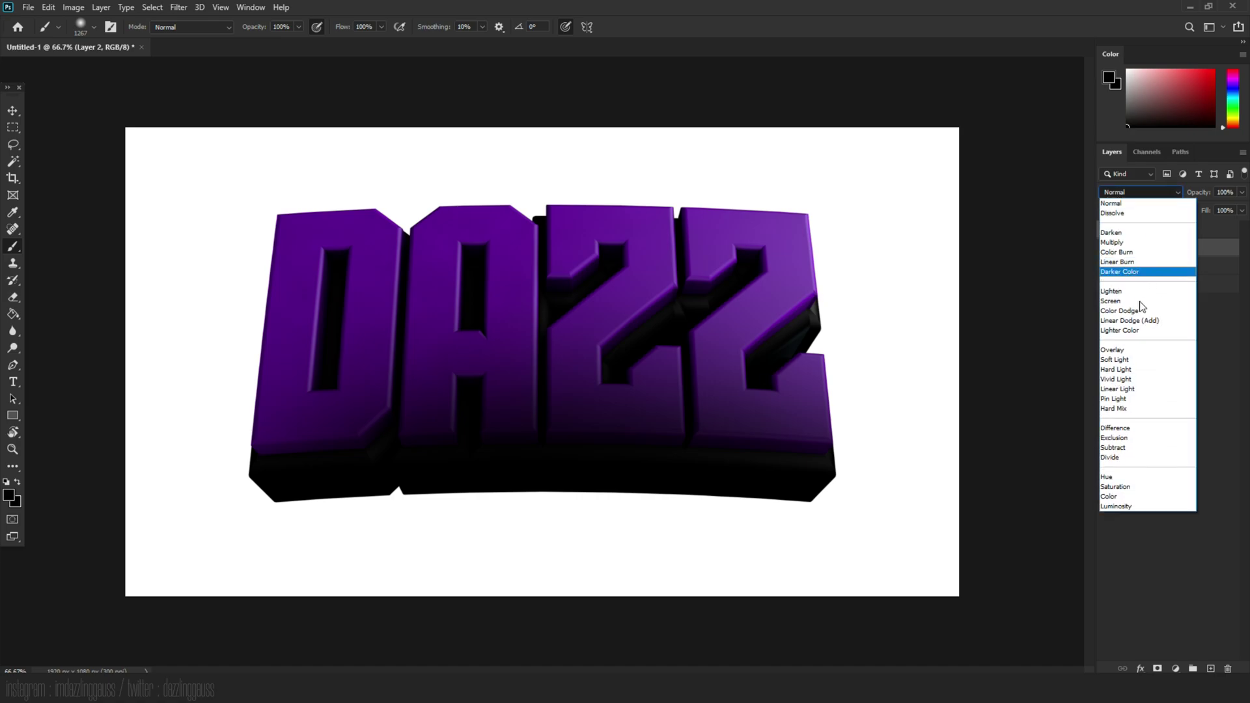
pyautogui.click(1136, 352)
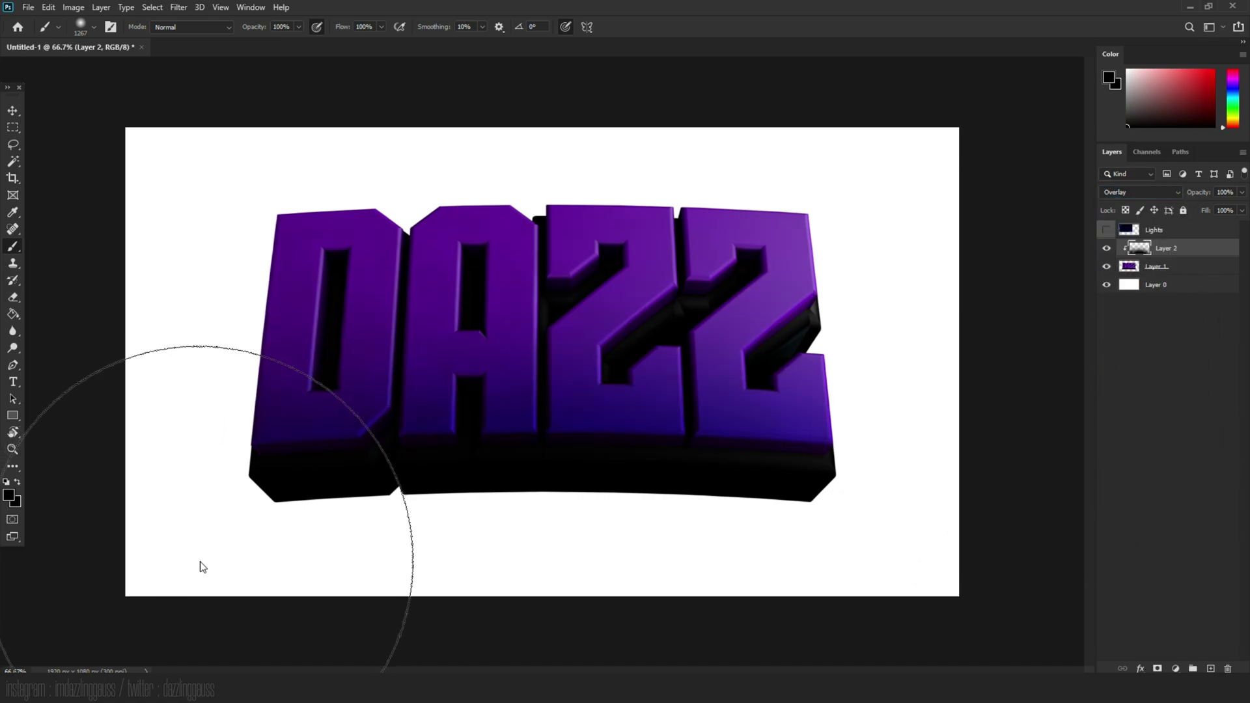
pyautogui.click(1242, 194)
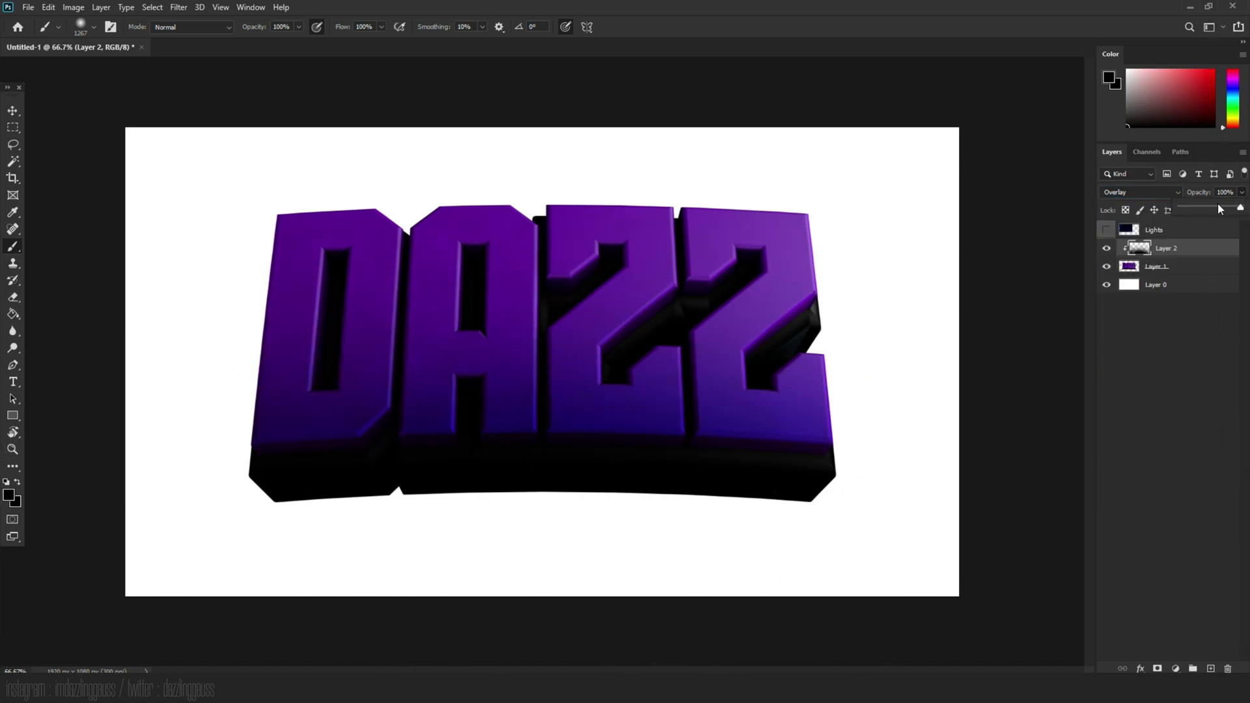
pyautogui.moveTo(1215, 209); pyautogui.dragTo(1212, 208)
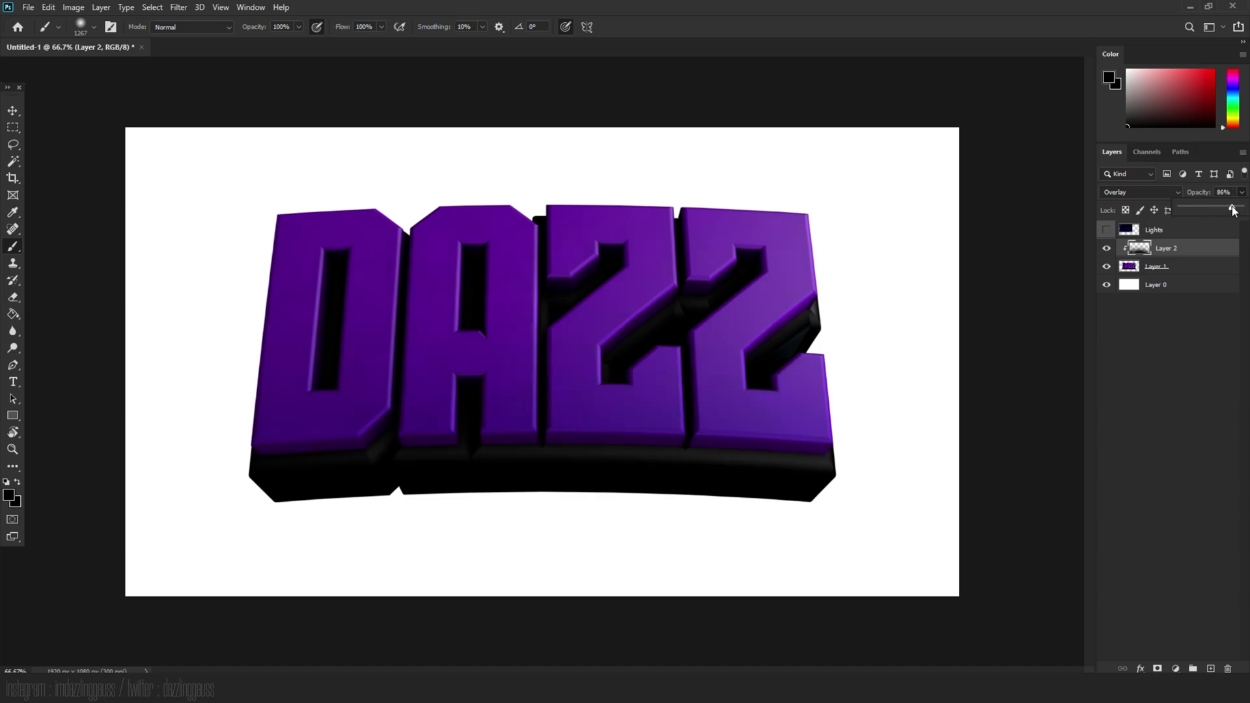
pyautogui.click(1126, 327)
pyautogui.click(1106, 248)
pyautogui.click(1107, 248)
pyautogui.click(1106, 248)
pyautogui.click(1107, 248)
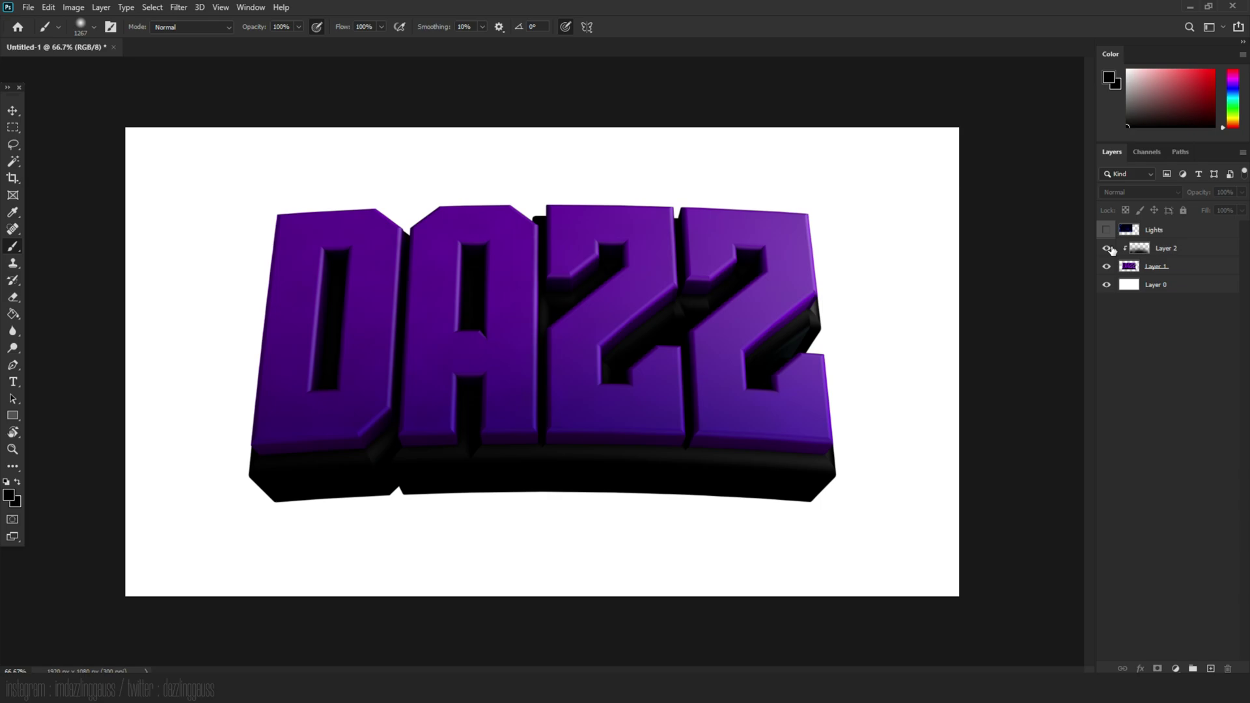
pyautogui.click(1106, 248)
pyautogui.click(1107, 248)
# - Add another clipped layer and paint soft bright magenta over the upper part of the lettering
pyautogui.click(1157, 265)
pyautogui.hotkey('alt', ']')
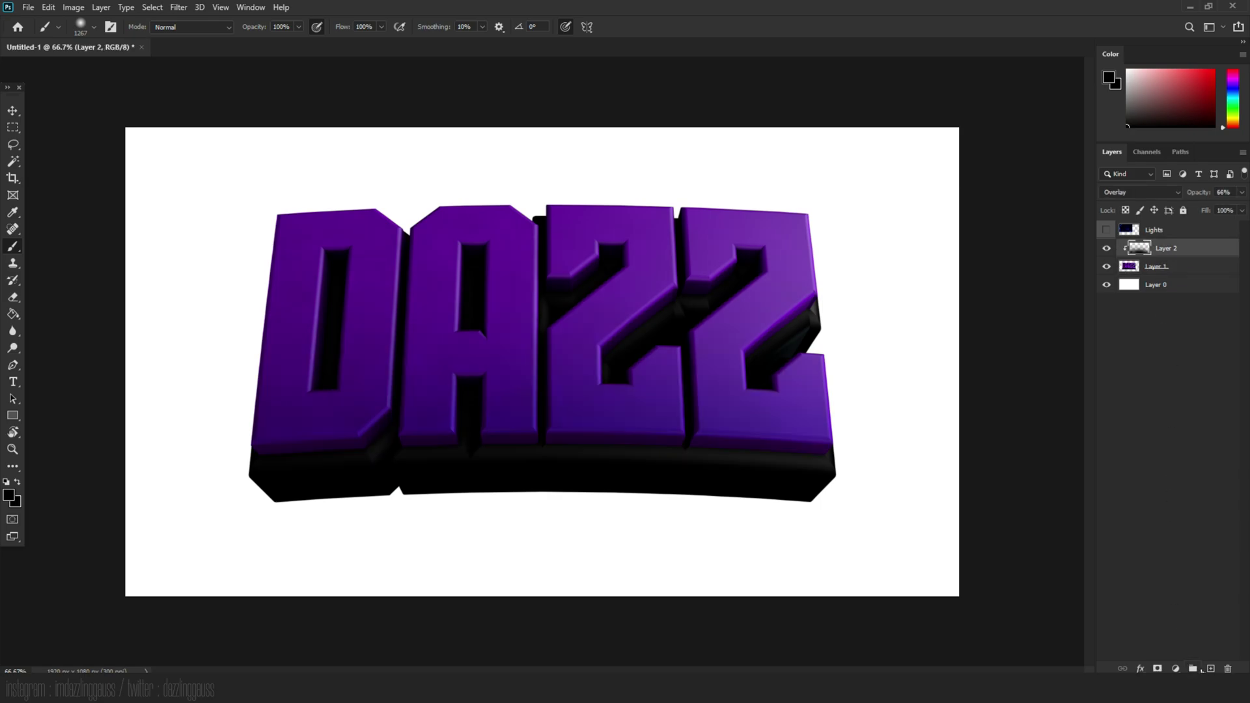
pyautogui.click(1211, 669)
pyautogui.moveTo(1237, 97); pyautogui.dragTo(1236, 79)
pyautogui.click(1213, 70)
pyautogui.moveTo(899, 156); pyautogui.dragTo(748, 170)
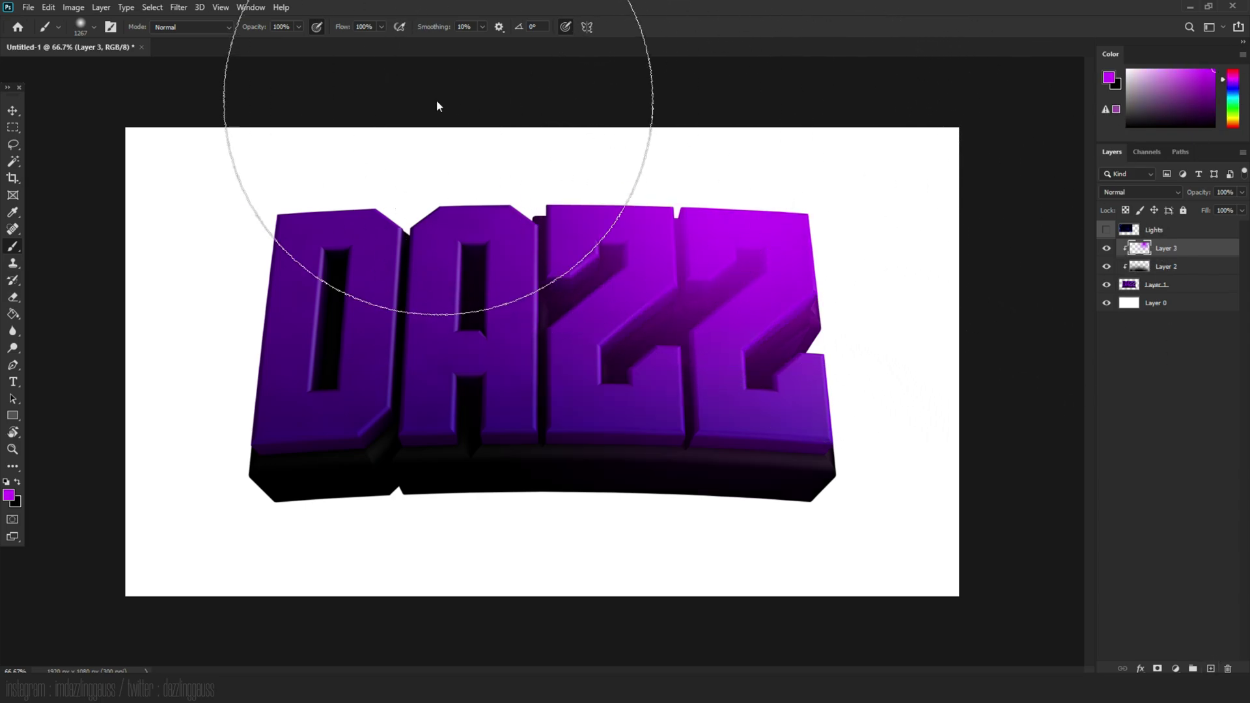
pyautogui.moveTo(257, 104); pyautogui.dragTo(408, 92)
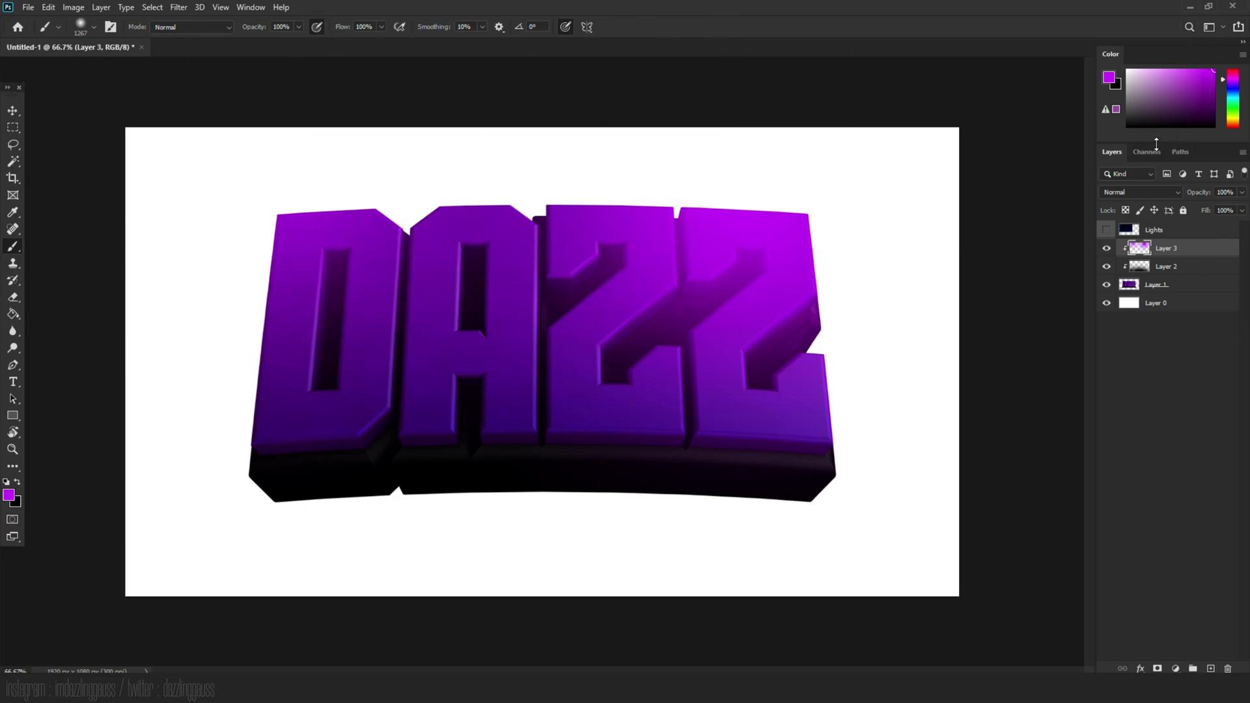
# - Set the magenta layer's blend mode to Overlay and compare the lettering with and without it
pyautogui.moveTo(1157, 144); pyautogui.dragTo(1157, 188)
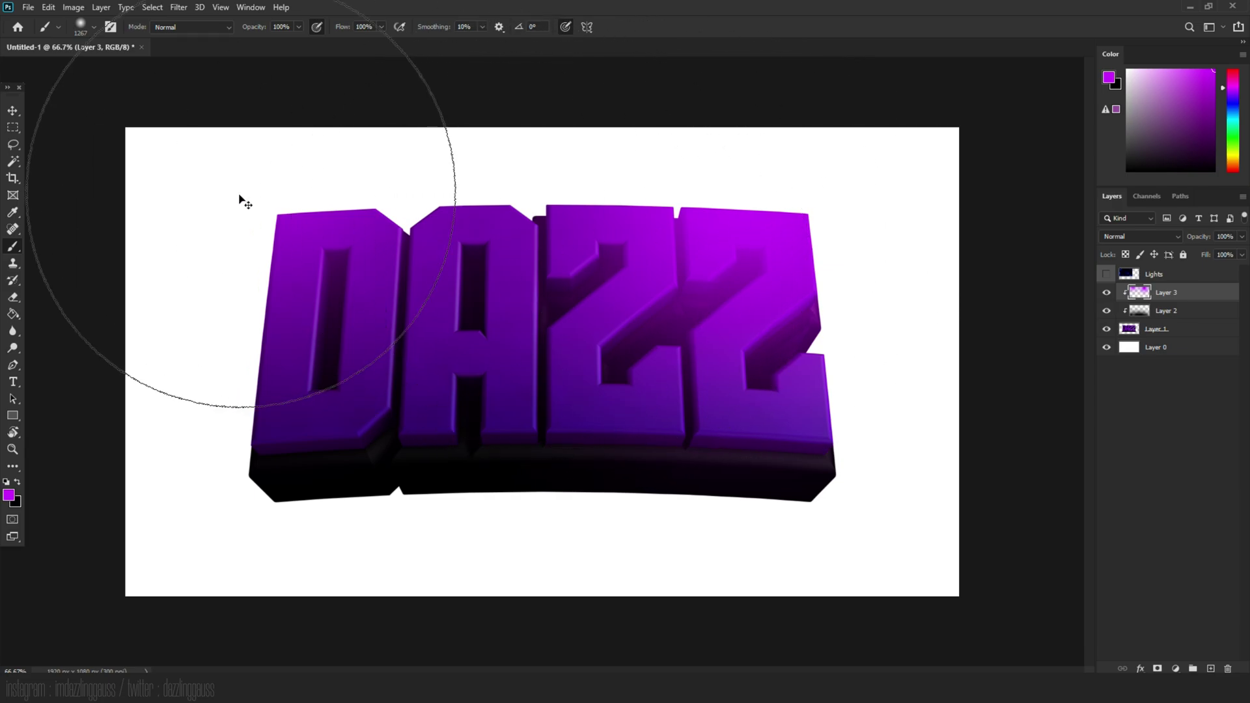
pyautogui.click(1141, 238)
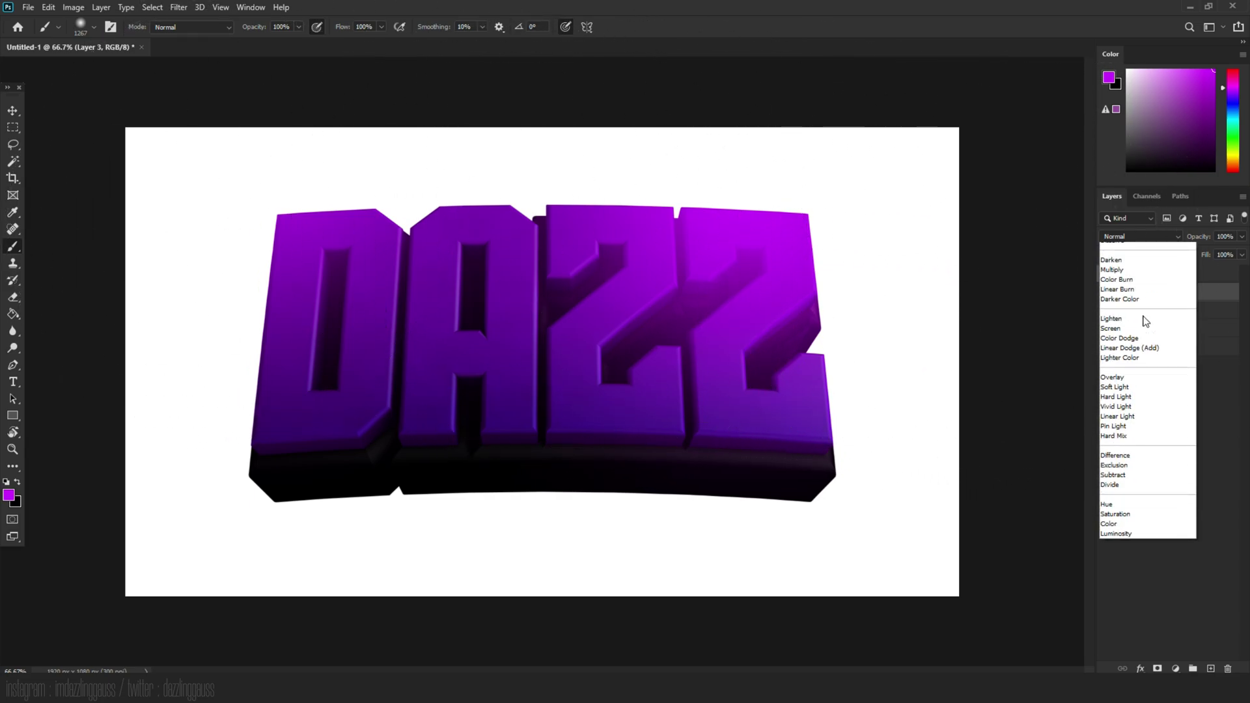
pyautogui.click(1120, 346)
pyautogui.click(1106, 293)
pyautogui.click(1105, 293)
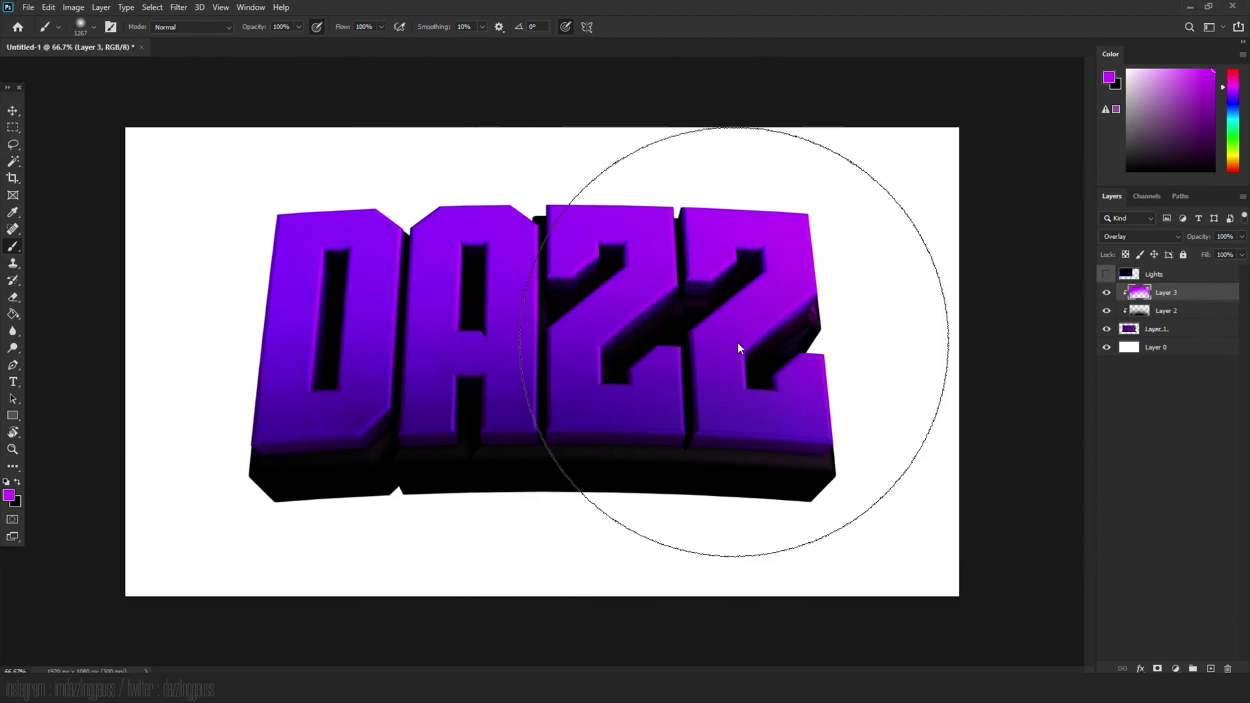
# - Create a new unclipped layer and select a thin horizontal rectangle near the top edge of the first Z
pyautogui.scroll(3, 469, 287)
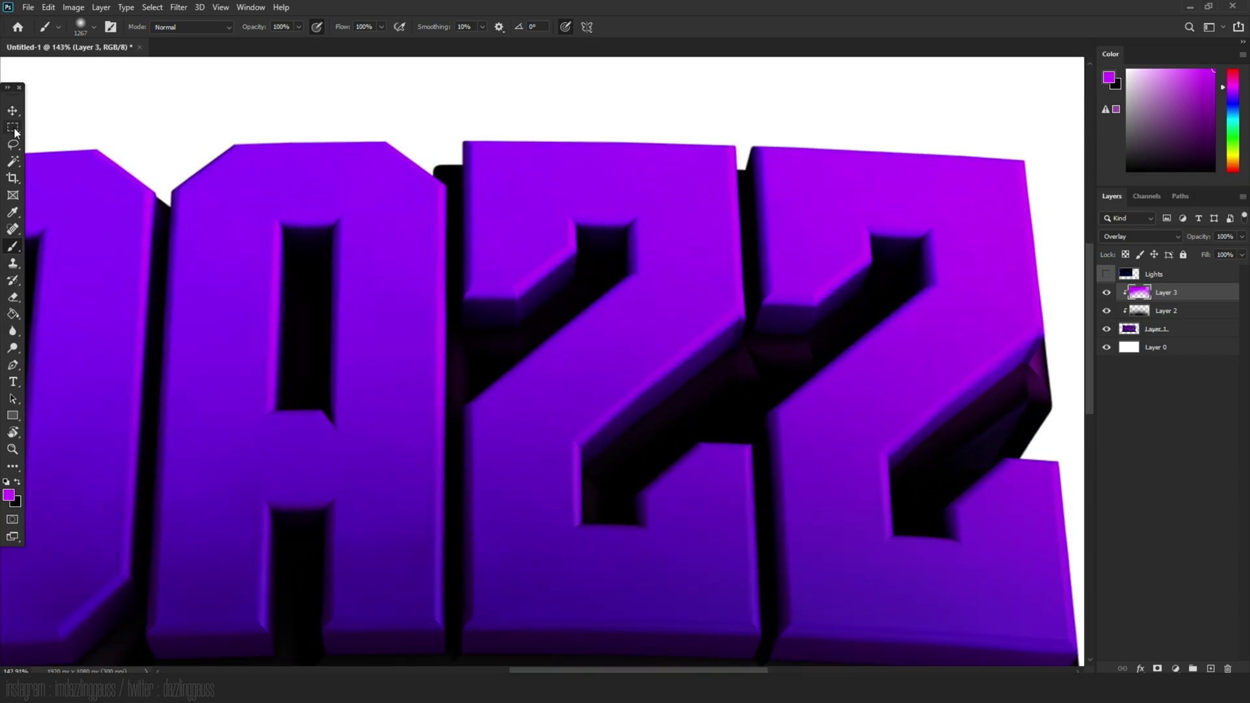
pyautogui.click(13, 128)
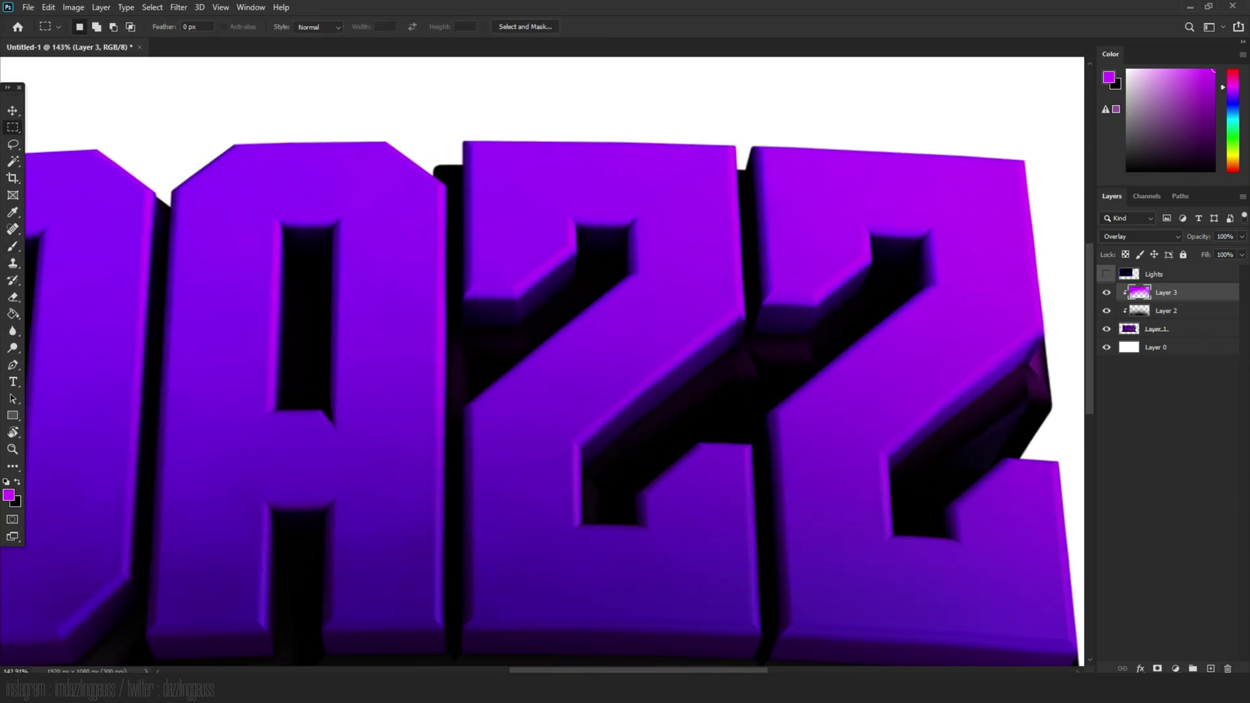
pyautogui.click(1211, 669)
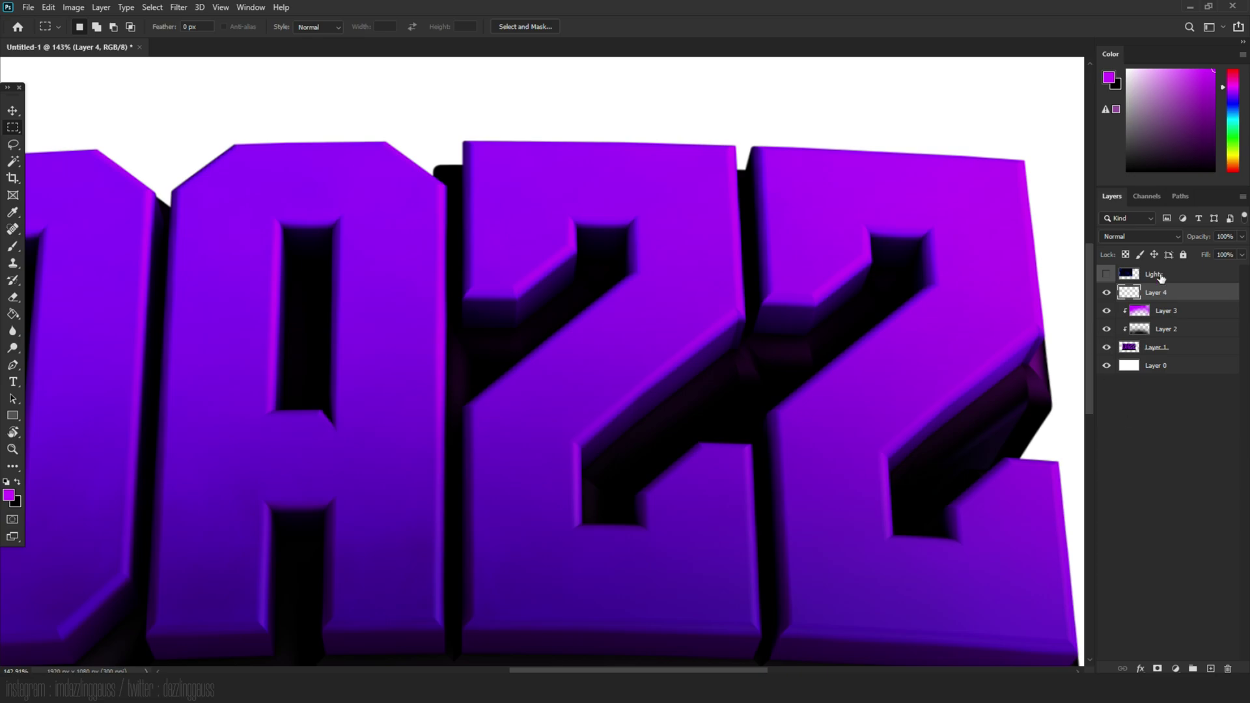
pyautogui.scroll(1, 612, 136)
pyautogui.moveTo(510, 154); pyautogui.dragTo(667, 165)
# - Fill the thin rectangular selection with white and deselect it
pyautogui.press('d')
pyautogui.press('x')
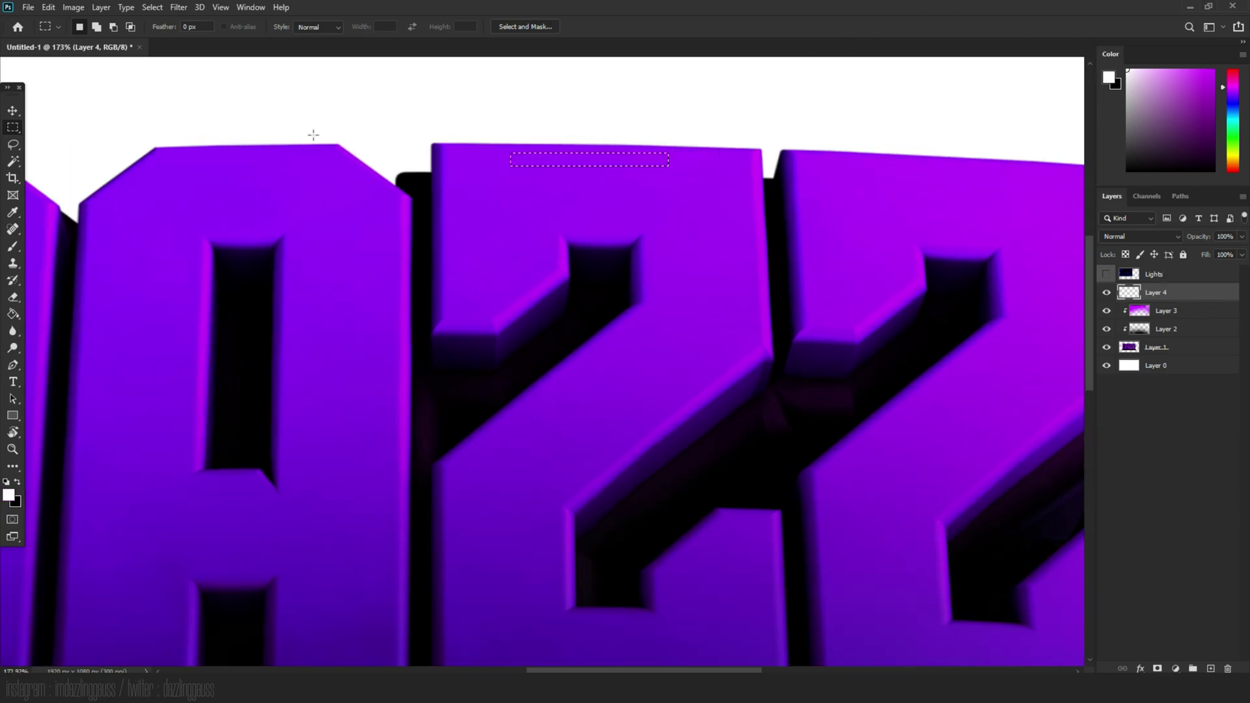
pyautogui.press('g')
pyautogui.click(622, 160)
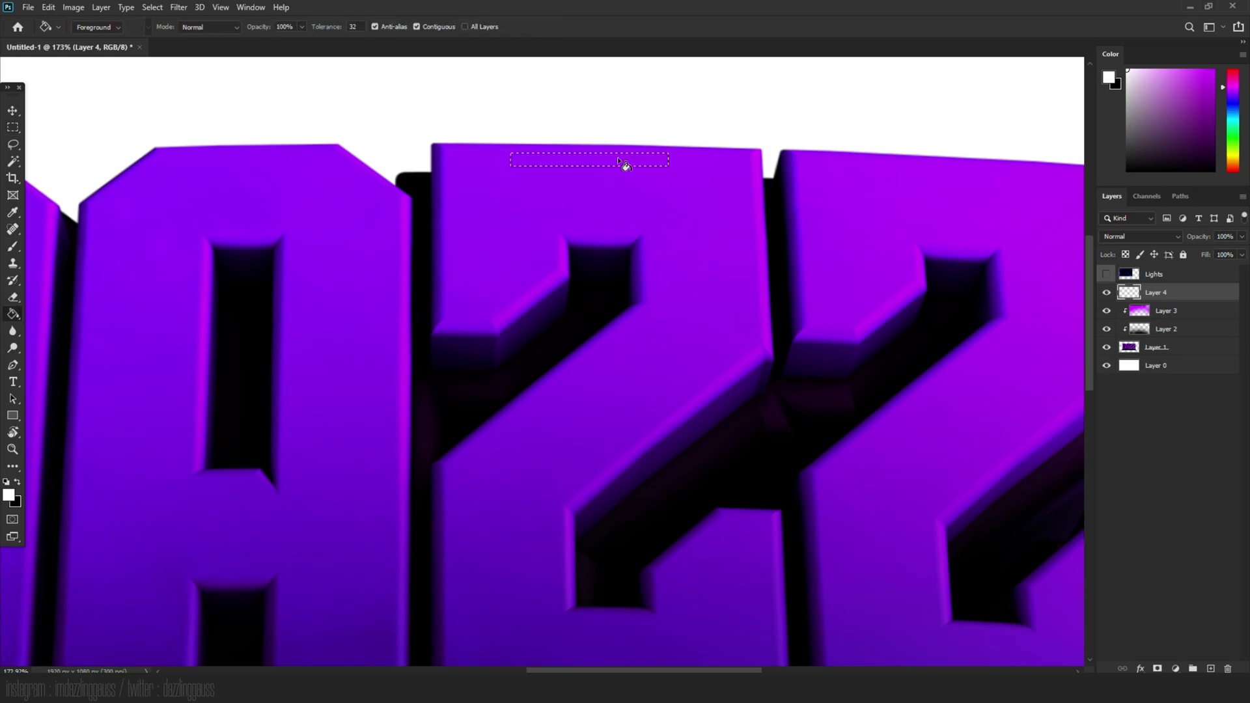
pyautogui.rightClick(619, 160)
pyautogui.press('Escape')
pyautogui.click(18, 127)
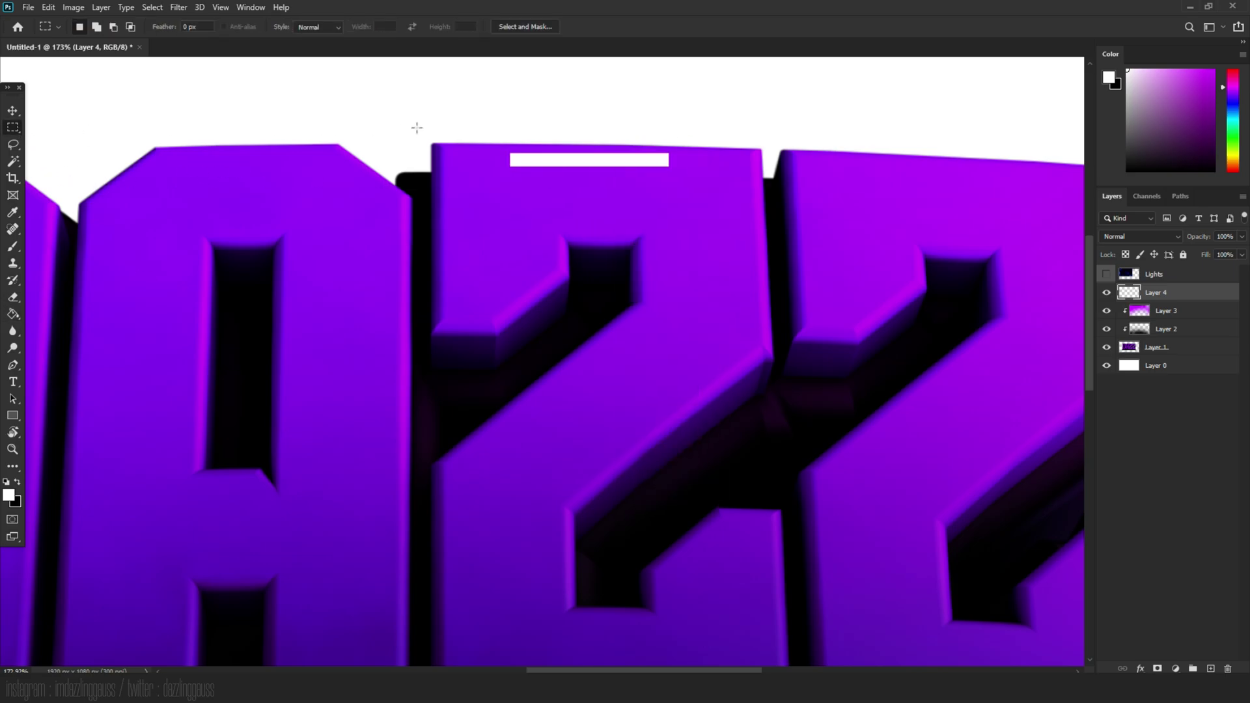
# - Scale down and rotate the white bar, placing it along the short diagonal edge in the first Z's lower part
pyautogui.hotkey('ctrl', 't')
pyautogui.moveTo(612, 164); pyautogui.dragTo(742, 544)
pyautogui.moveTo(711, 495)
pyautogui.mouseDown()
pyautogui.moveTo(733, 492)
pyautogui.moveTo(746, 510)
pyautogui.moveTo(724, 491)
pyautogui.moveTo(711, 503)
pyautogui.moveTo(726, 481)
pyautogui.mouseUp()
pyautogui.press('Return')
pyautogui.press('m')
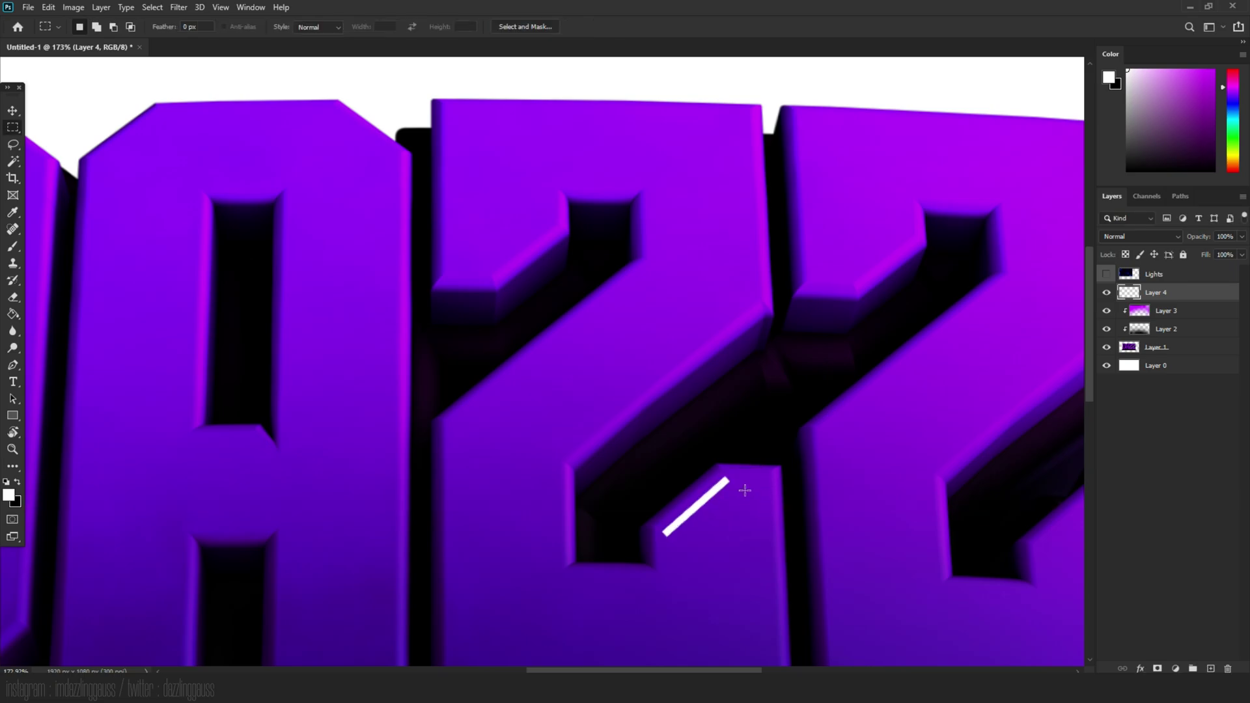
# - Lower the opacity of the white highlight bar on the first Z to 48%
pyautogui.scroll(-2, 744, 490)
pyautogui.click(1241, 237)
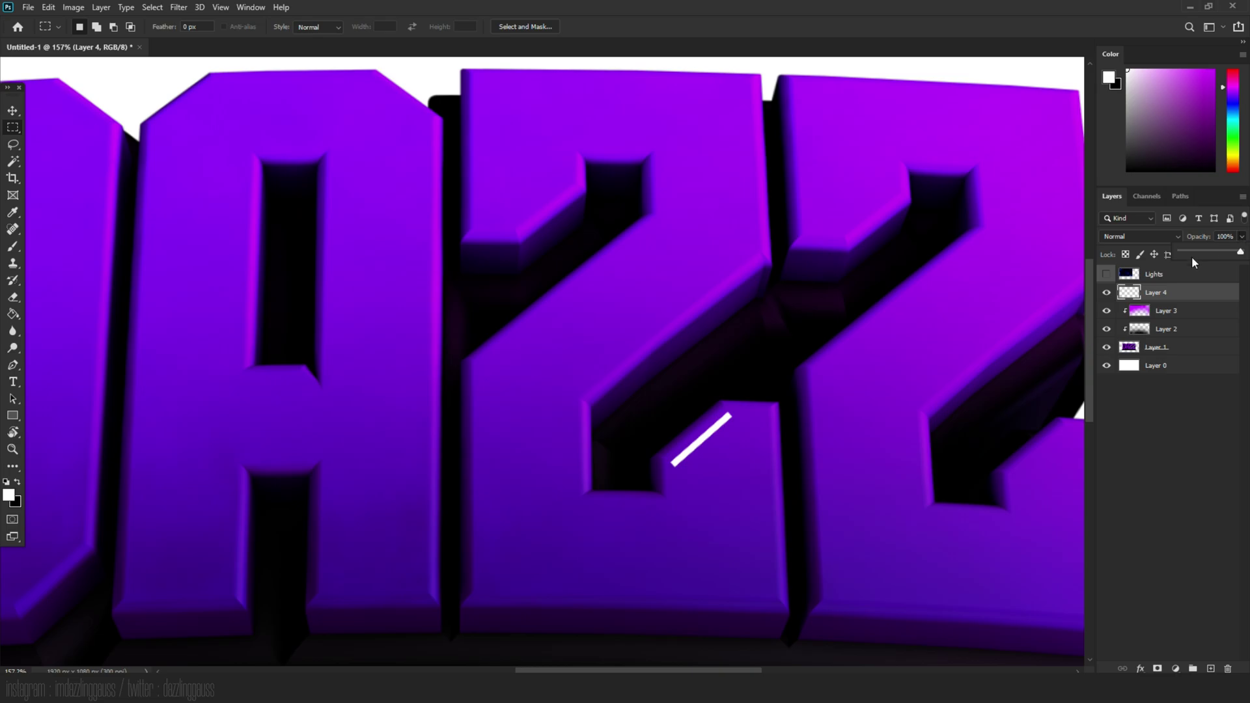
pyautogui.moveTo(1197, 251); pyautogui.dragTo(1208, 250)
pyautogui.click(1173, 296)
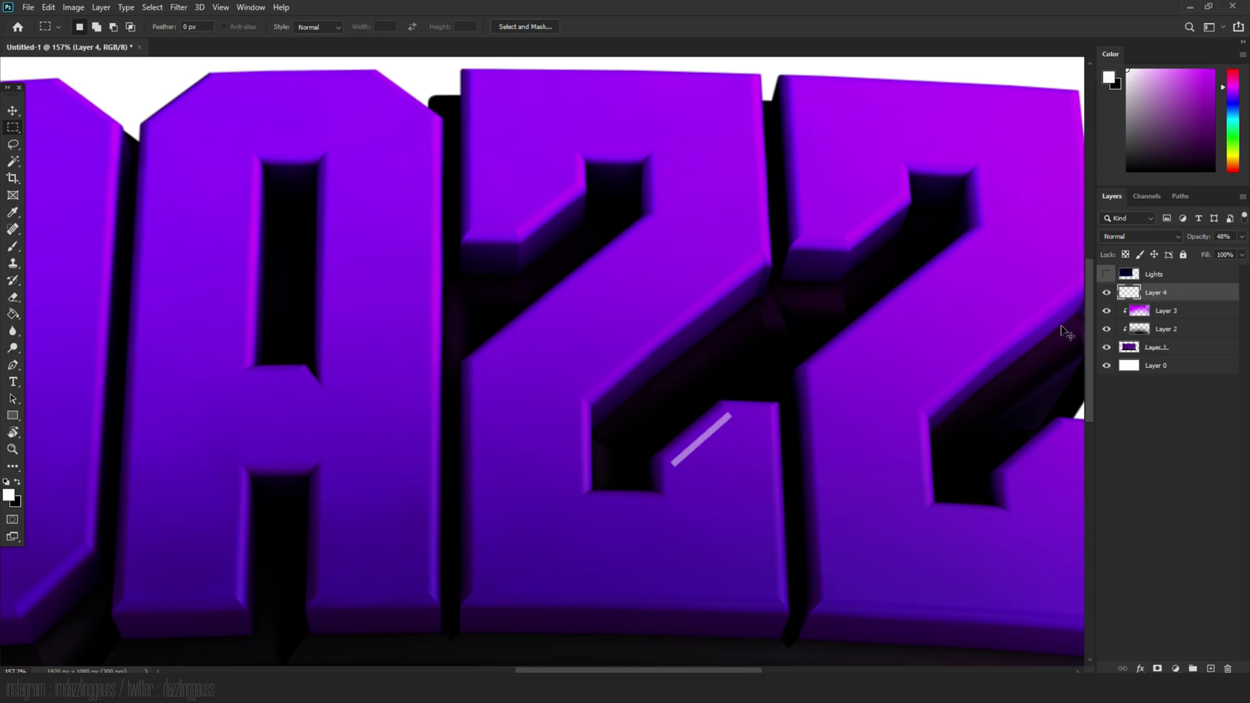
# - Duplicate the highlight bar, rotate it nearly horizontal and place it along the top of the second Z's upper notch
pyautogui.hotkey('ctrl', 'j')
pyautogui.hotkey('ctrl', 't')
pyautogui.moveTo(697, 354); pyautogui.dragTo(902, 157)
pyautogui.press('Return')
pyautogui.press('m')
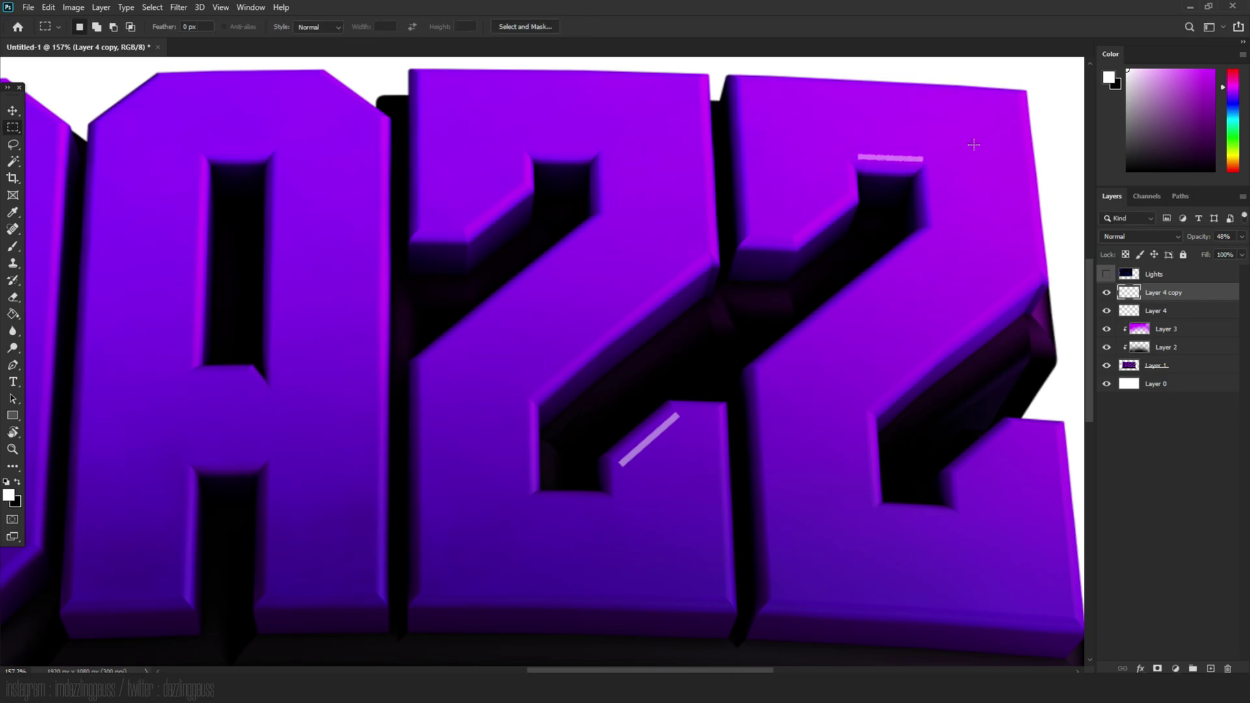
# - Duplicate the highlight bar again, scale it to about 138% and place it across the foot of the A's right leg
pyautogui.hotkey('ctrl', '0')
pyautogui.scroll(2, 475, 352)
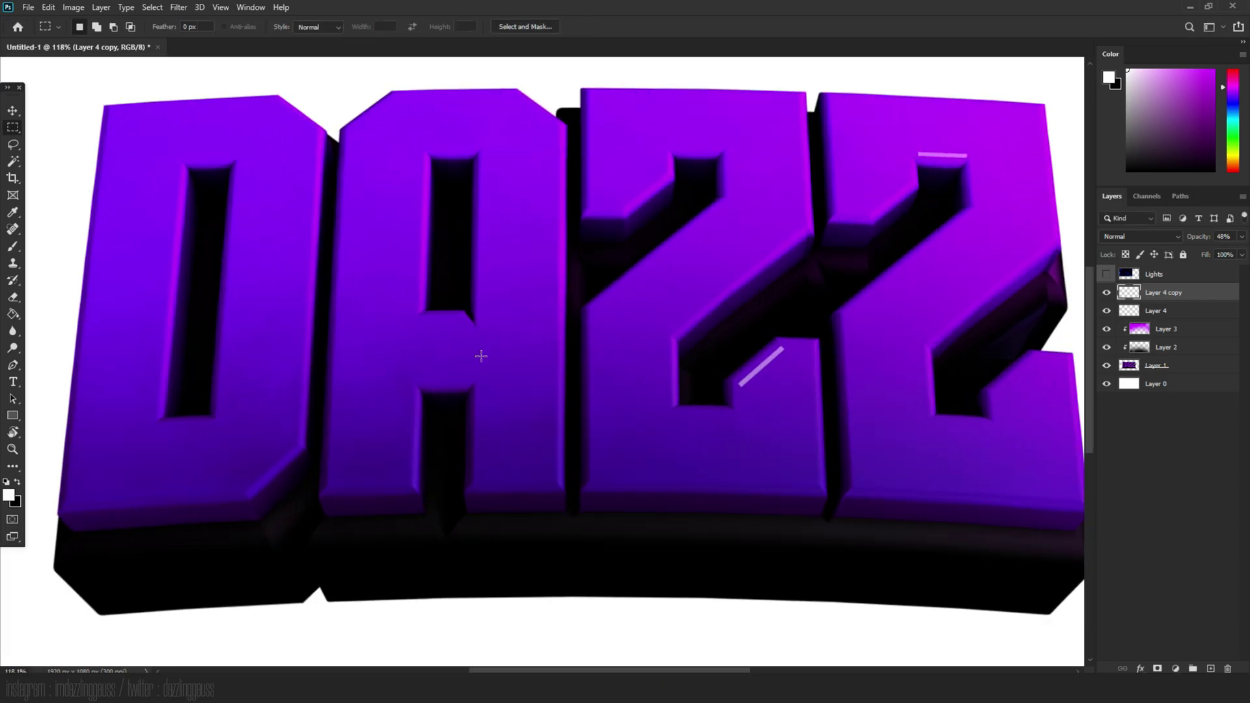
pyautogui.hotkey('ctrl', 'j')
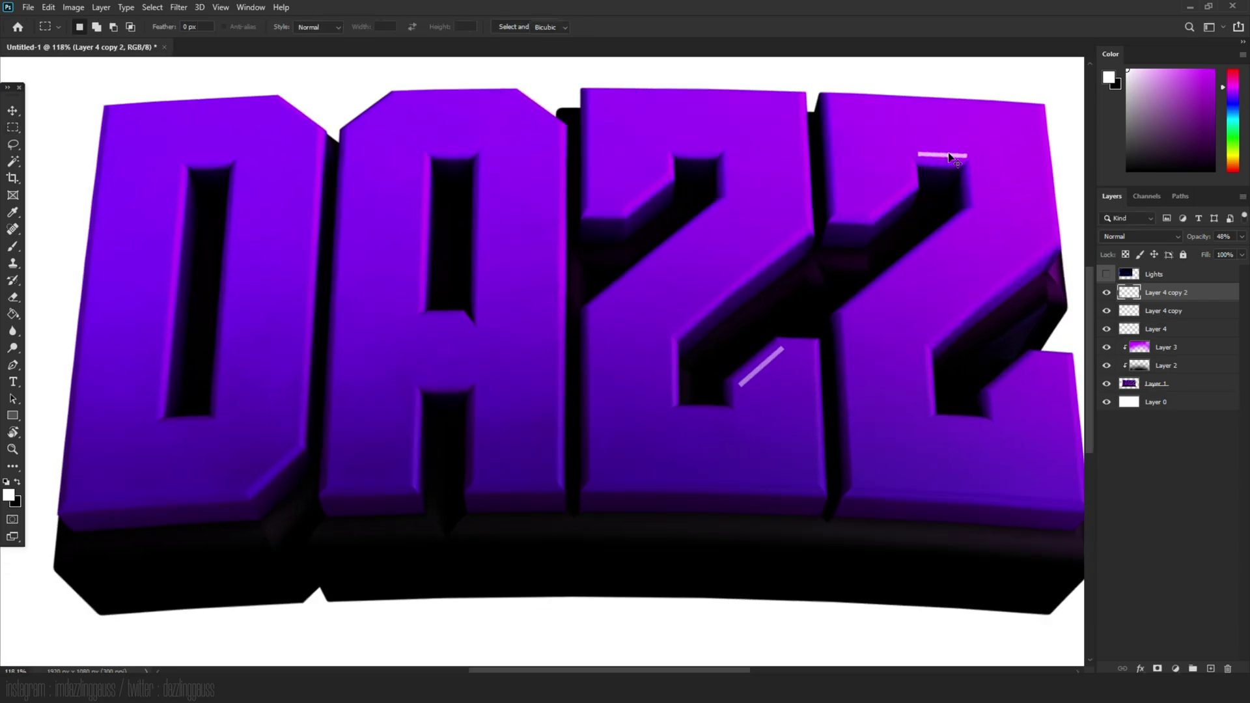
pyautogui.hotkey('ctrl', 't')
pyautogui.moveTo(952, 157)
pyautogui.mouseDown()
pyautogui.moveTo(440, 544)
pyautogui.moveTo(518, 466)
pyautogui.mouseUp()
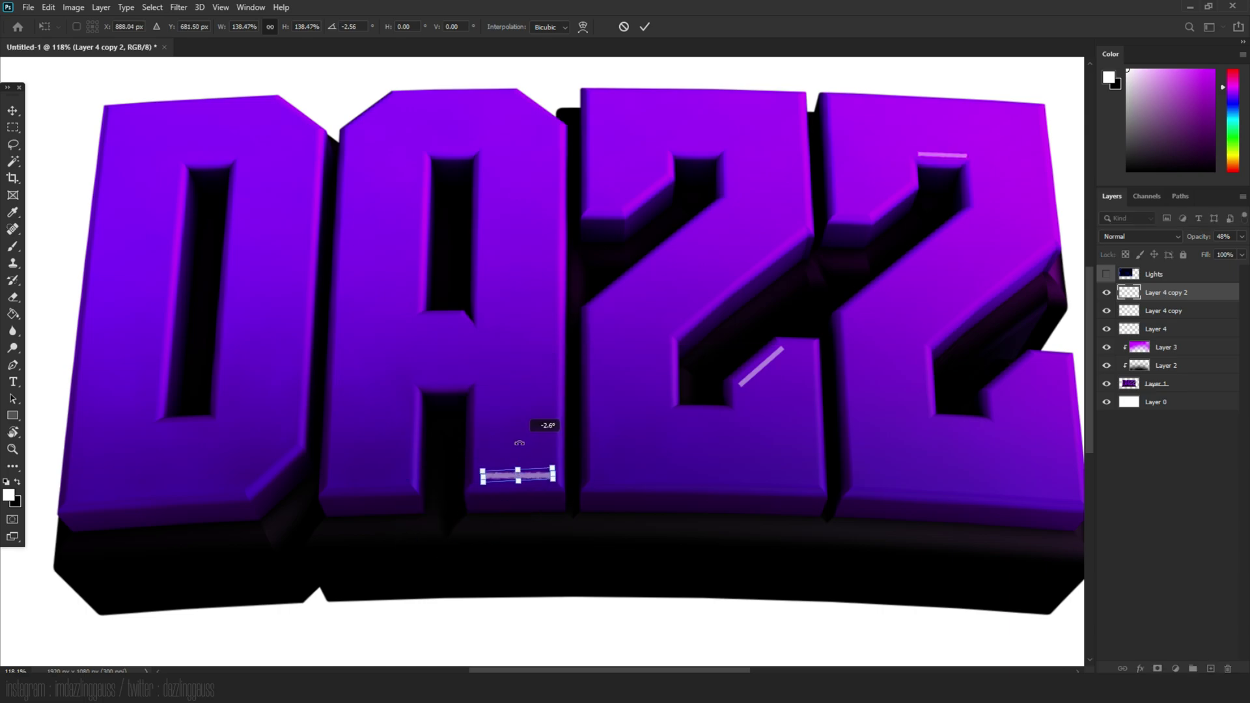
pyautogui.press('Return')
pyautogui.press('m')
# - Fine-tune the rotation of the highlight bar at the foot of the A's right leg to follow the bottom edge
pyautogui.scroll(6, 524, 441)
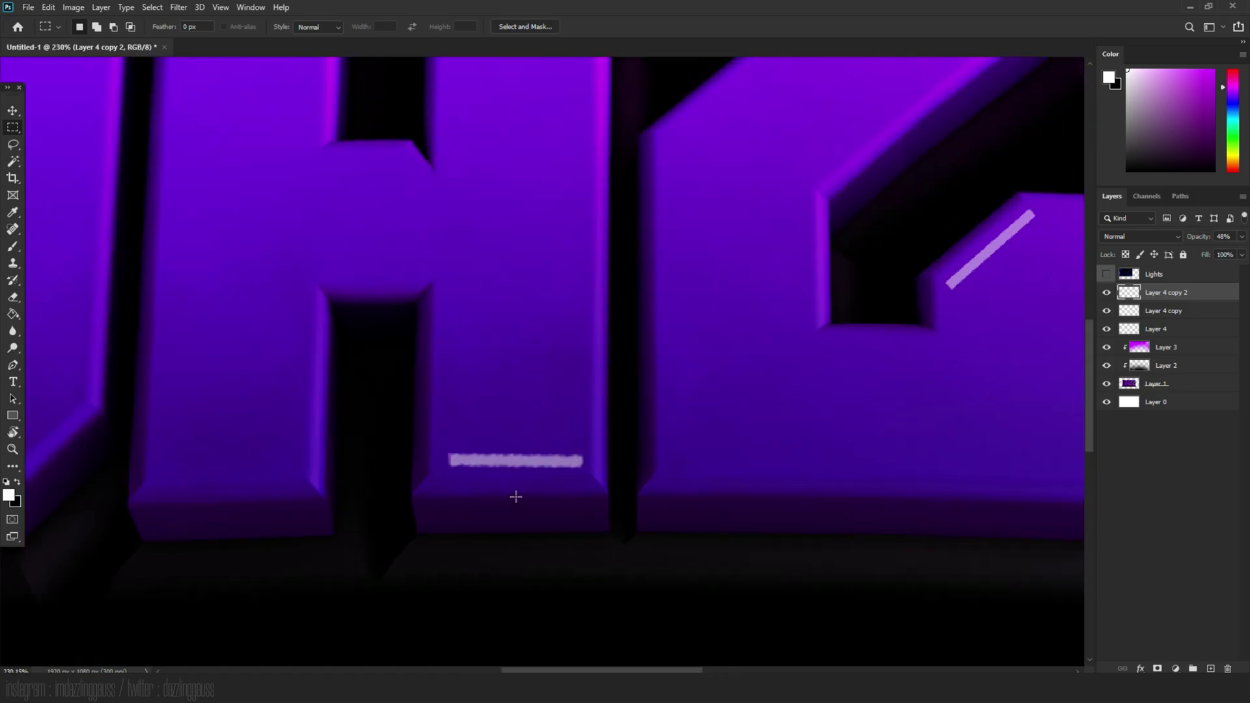
pyautogui.hotkey('ctrl', 't')
pyautogui.moveTo(511, 349); pyautogui.dragTo(510, 332)
pyautogui.press('Return')
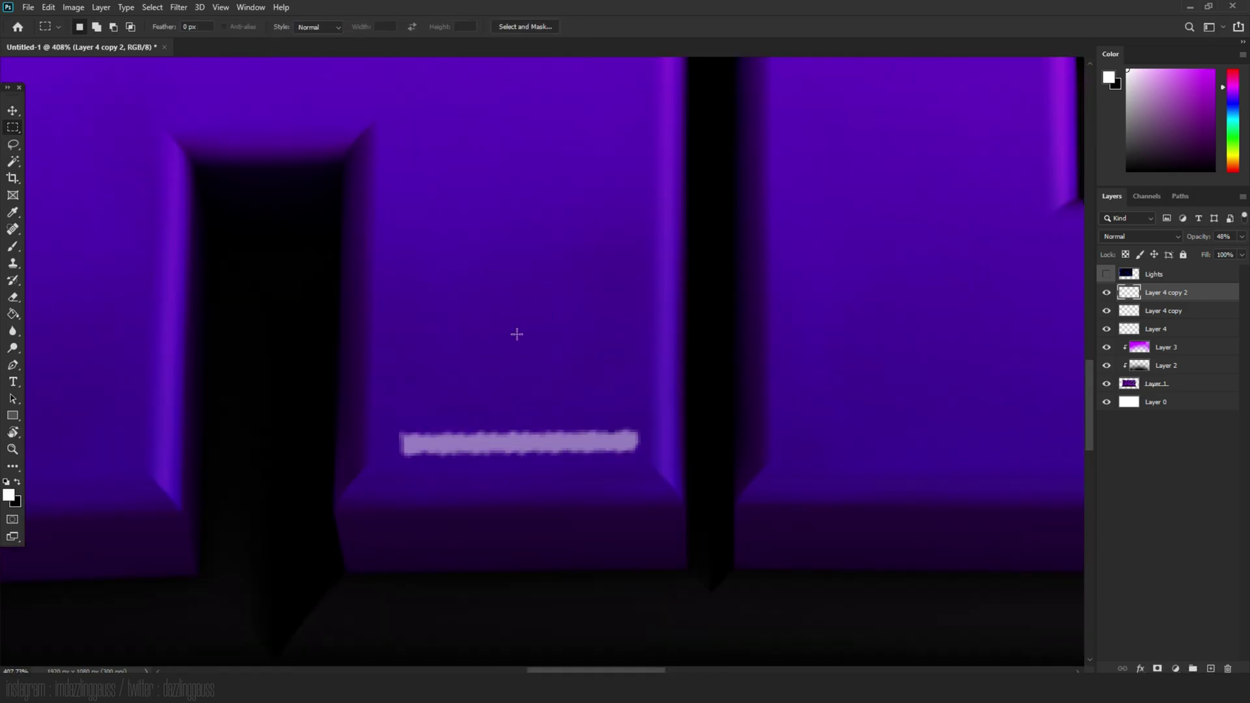
pyautogui.scroll(-8, 516, 332)
pyautogui.scroll(1, 526, 332)
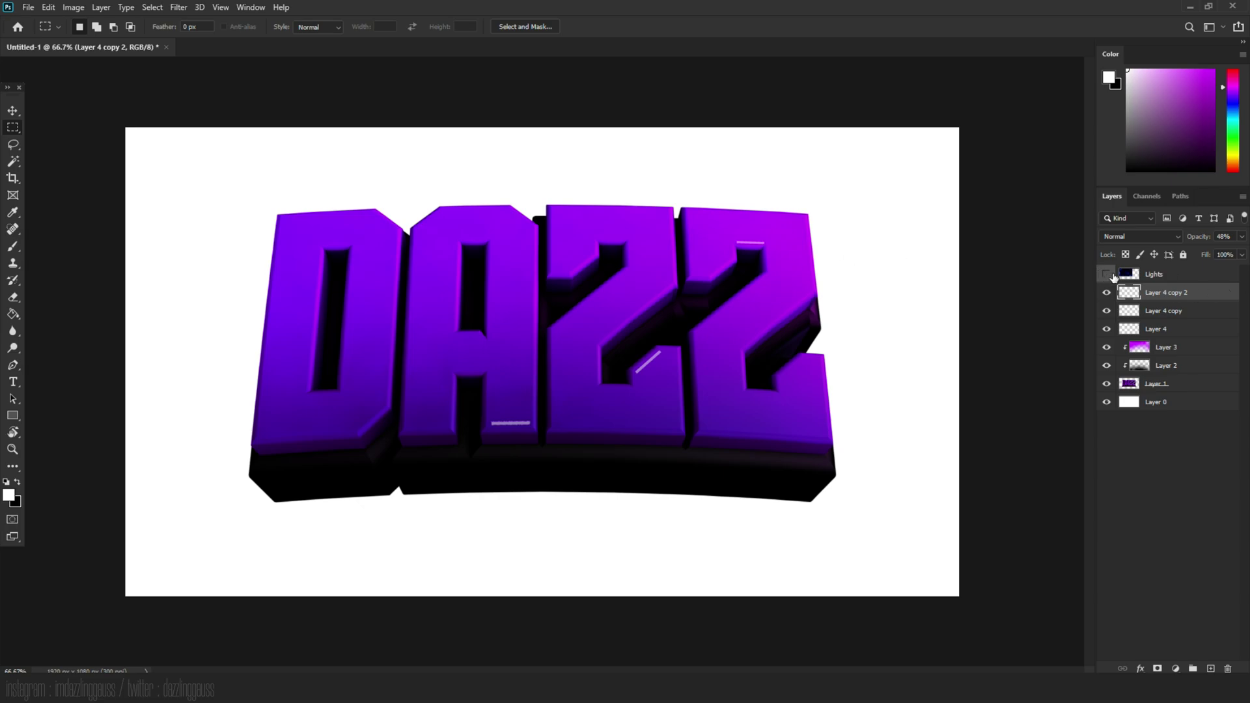
# - Show the Lights layer and resize it to span the width of the DAZZ lettering
pyautogui.click(1113, 276)
pyautogui.click(1154, 274)
pyautogui.hotkey('ctrl', 't')
pyautogui.moveTo(576, 334); pyautogui.dragTo(619, 365)
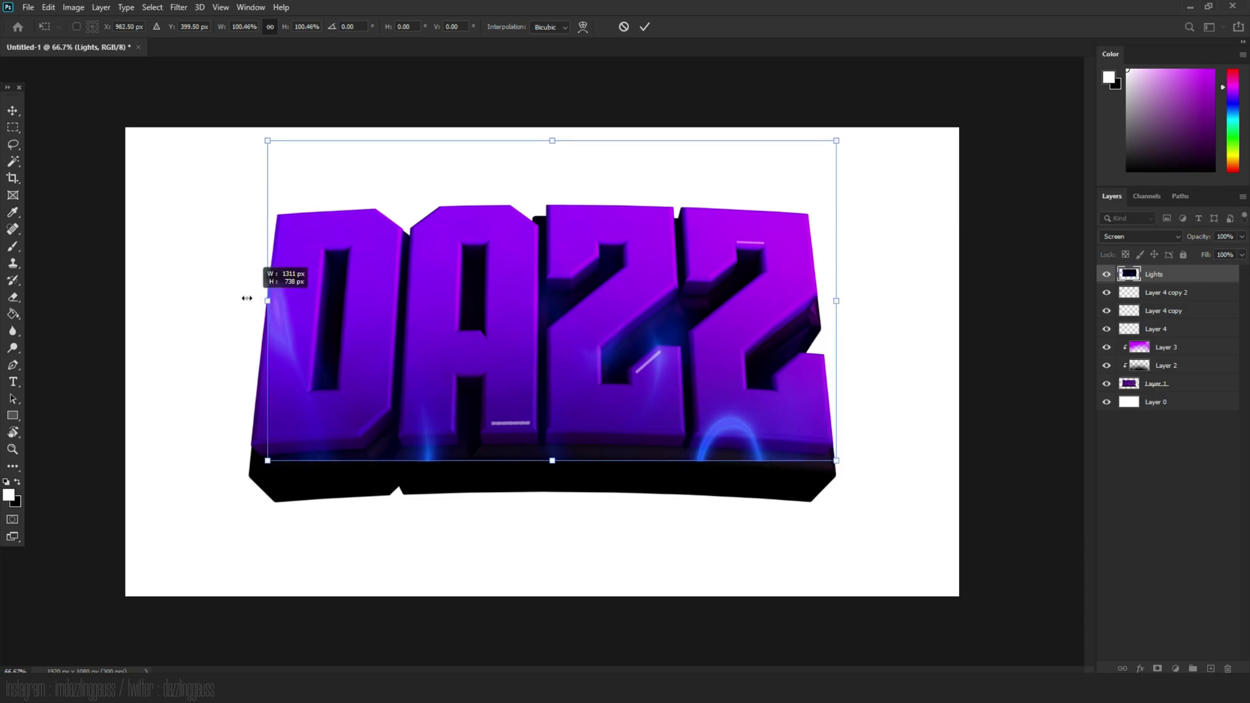
pyautogui.press('Return')
# - Move the Lights layer beneath the highlight bars, clip it to the lettering and adjust its size and position
pyautogui.moveTo(1155, 311); pyautogui.dragTo(1159, 334)
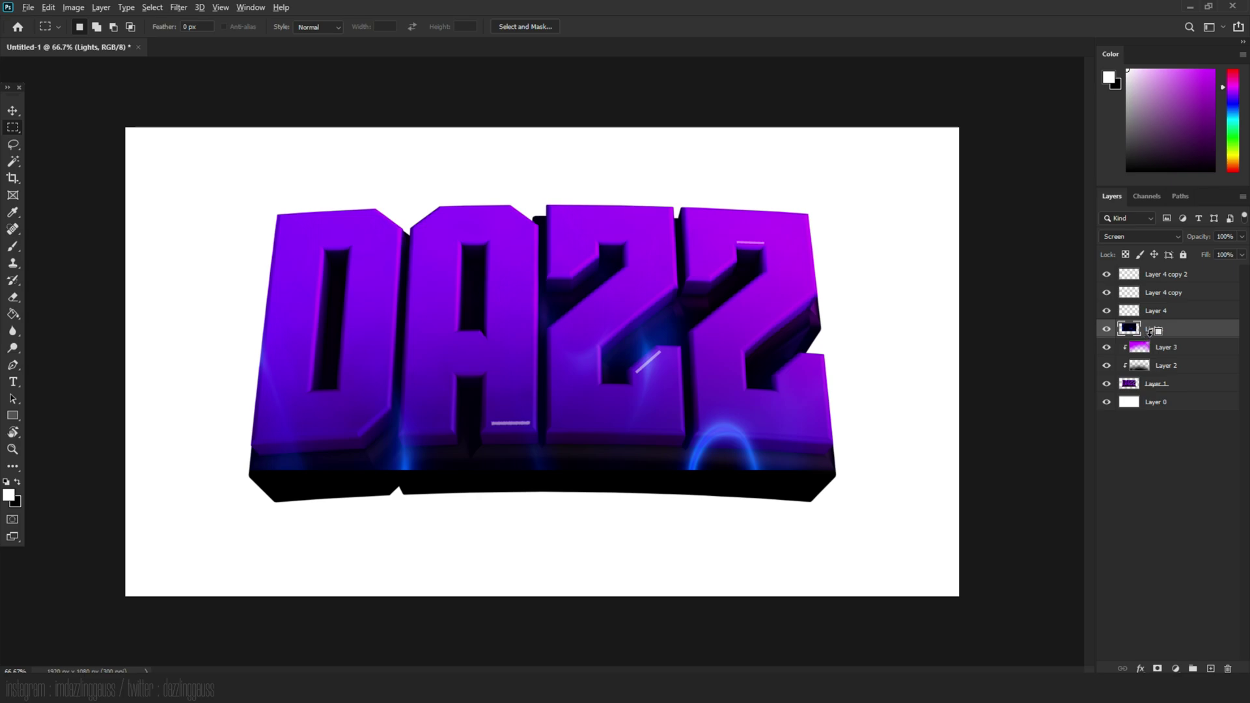
pyautogui.hotkey('ctrl', 't')
pyautogui.moveTo(684, 394)
pyautogui.mouseDown()
pyautogui.moveTo(761, 450)
pyautogui.moveTo(694, 404)
pyautogui.moveTo(686, 371)
pyautogui.mouseUp()
pyautogui.press('Return')
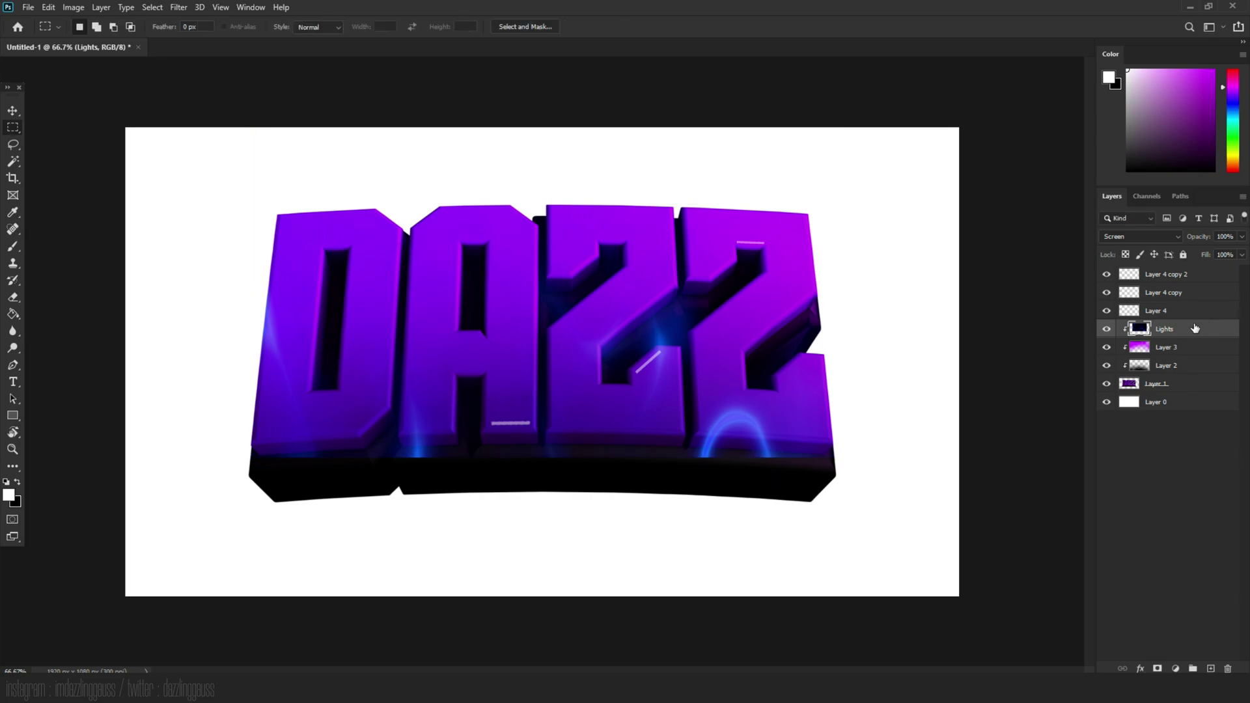
# - Colorize the Lights layer with Hue/Saturation, using a pinkish-purple hue of about 288 and slightly raised saturation
pyautogui.hotkey('ctrl', 'u')
pyautogui.moveTo(799, 150); pyautogui.dragTo(935, 134)
pyautogui.click(1003, 287)
pyautogui.moveTo(846, 242); pyautogui.dragTo(882, 247)
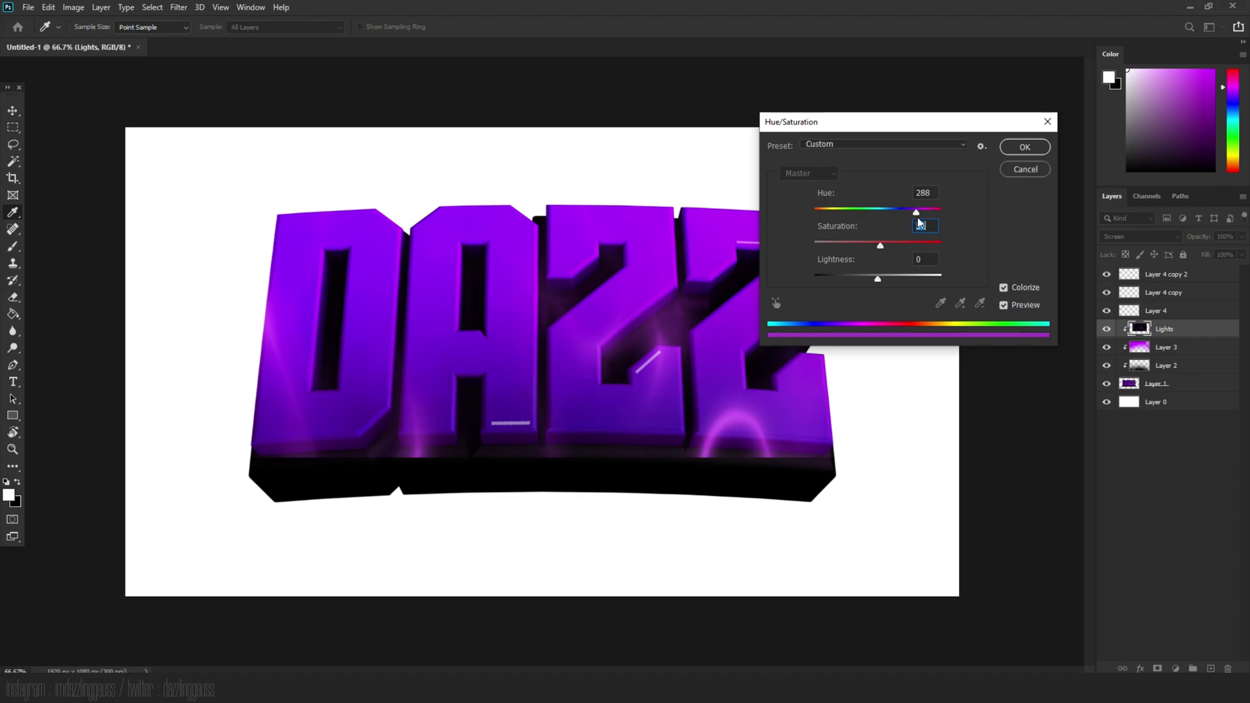
pyautogui.moveTo(915, 208); pyautogui.dragTo(917, 208)
pyautogui.click(1024, 148)
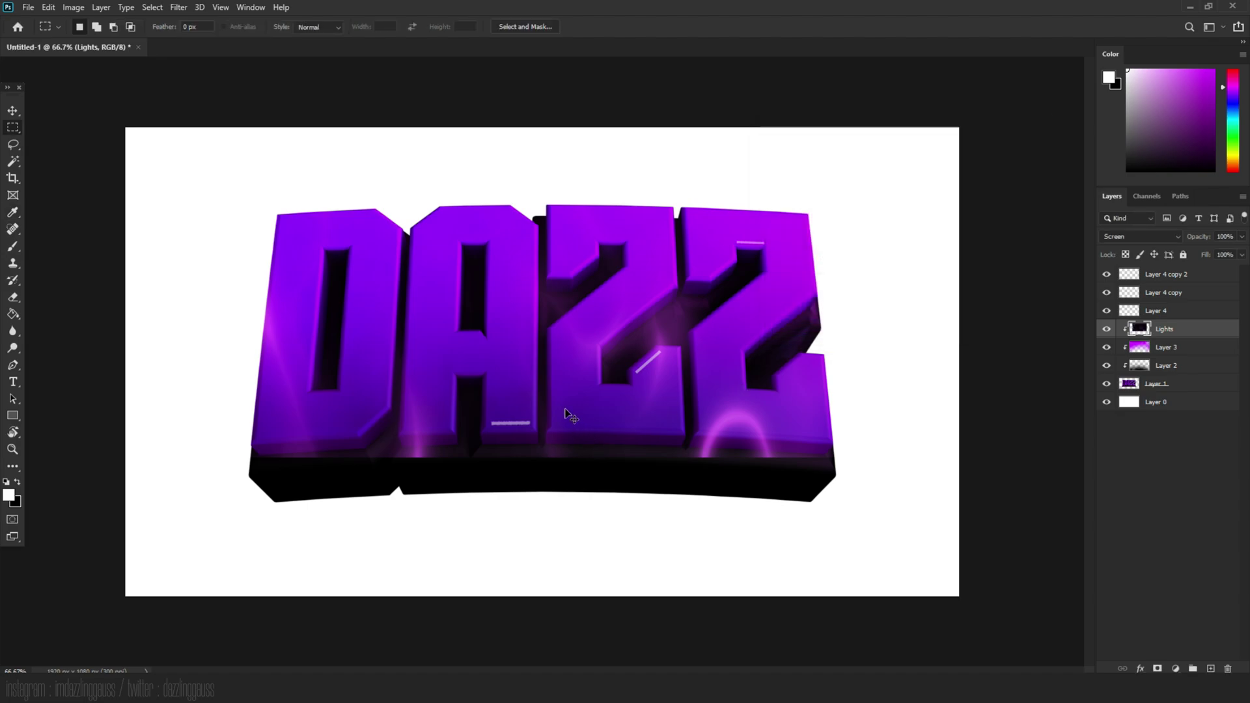
pyautogui.hotkey('ctrl', 't')
pyautogui.rightClick(544, 361)
pyautogui.press('Escape')
pyautogui.press('Escape')
# - Warp the Lights layer so that its bottom edge curves upward along the lettering's arched lower edge
pyautogui.scroll(-3, 581, 146)
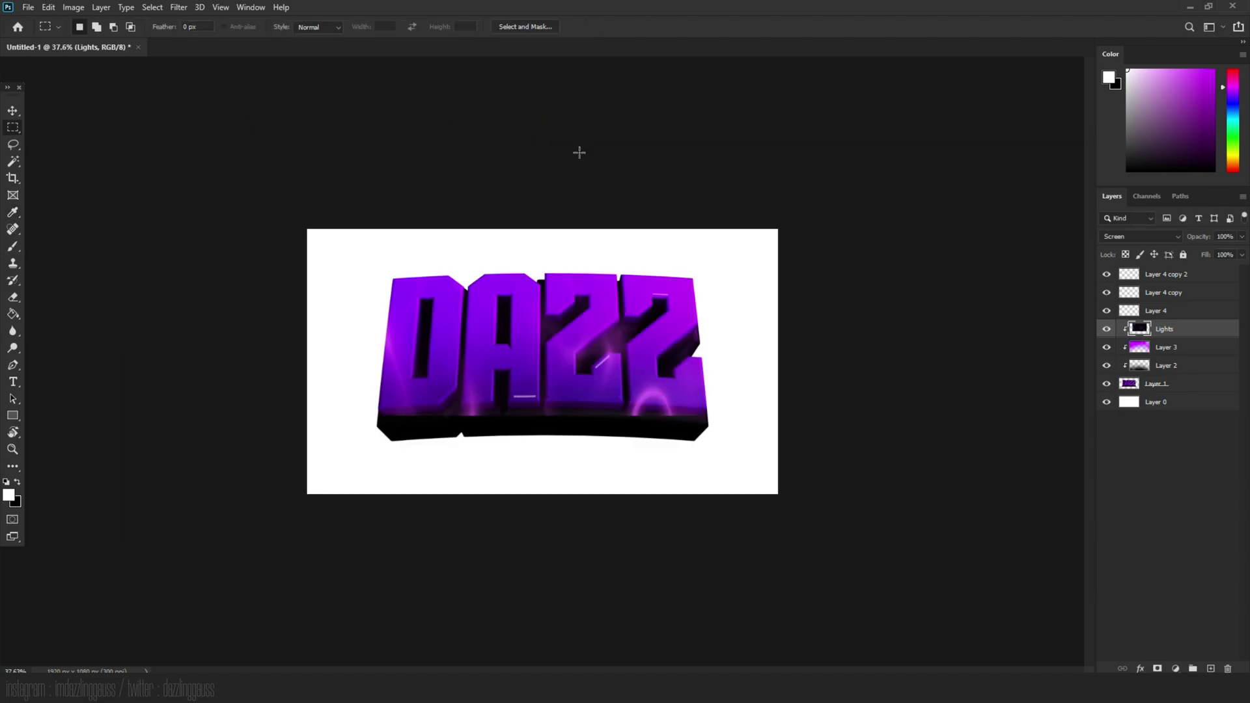
pyautogui.scroll(2, 552, 225)
pyautogui.hotkey('ctrl', 't')
pyautogui.rightClick(544, 275)
pyautogui.click(573, 364)
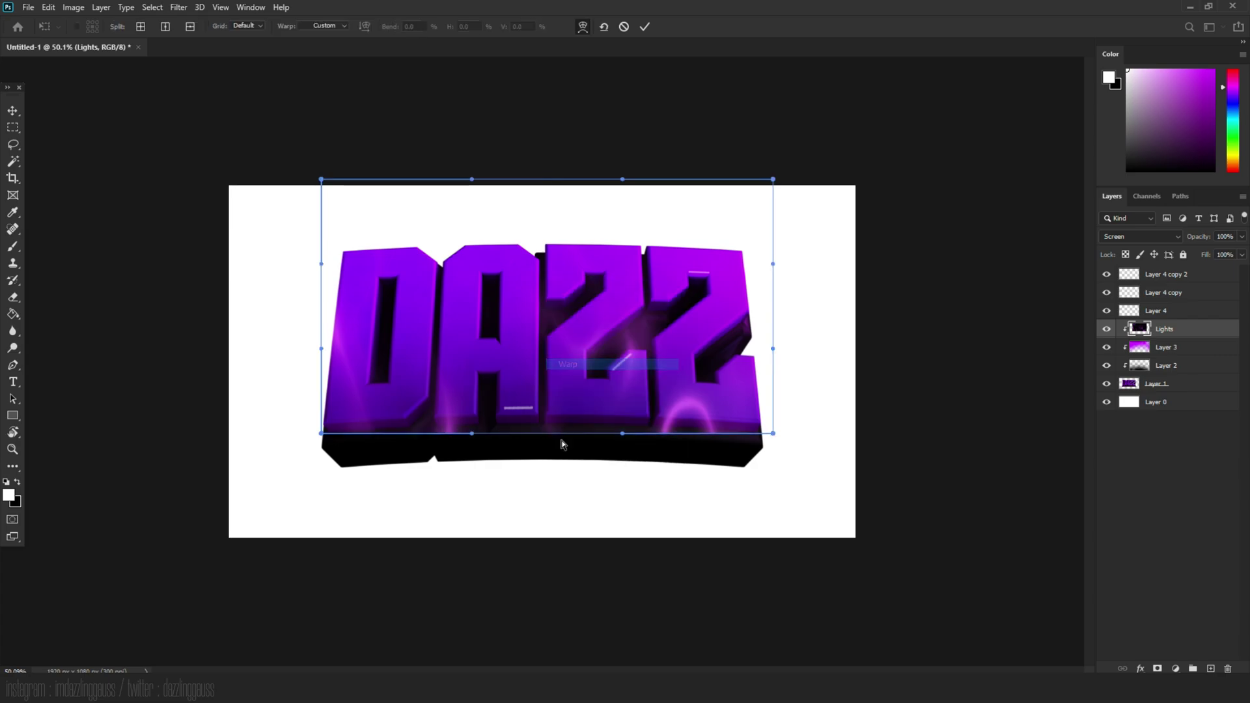
pyautogui.moveTo(545, 433); pyautogui.dragTo(540, 426)
pyautogui.click(646, 27)
pyautogui.press('m')
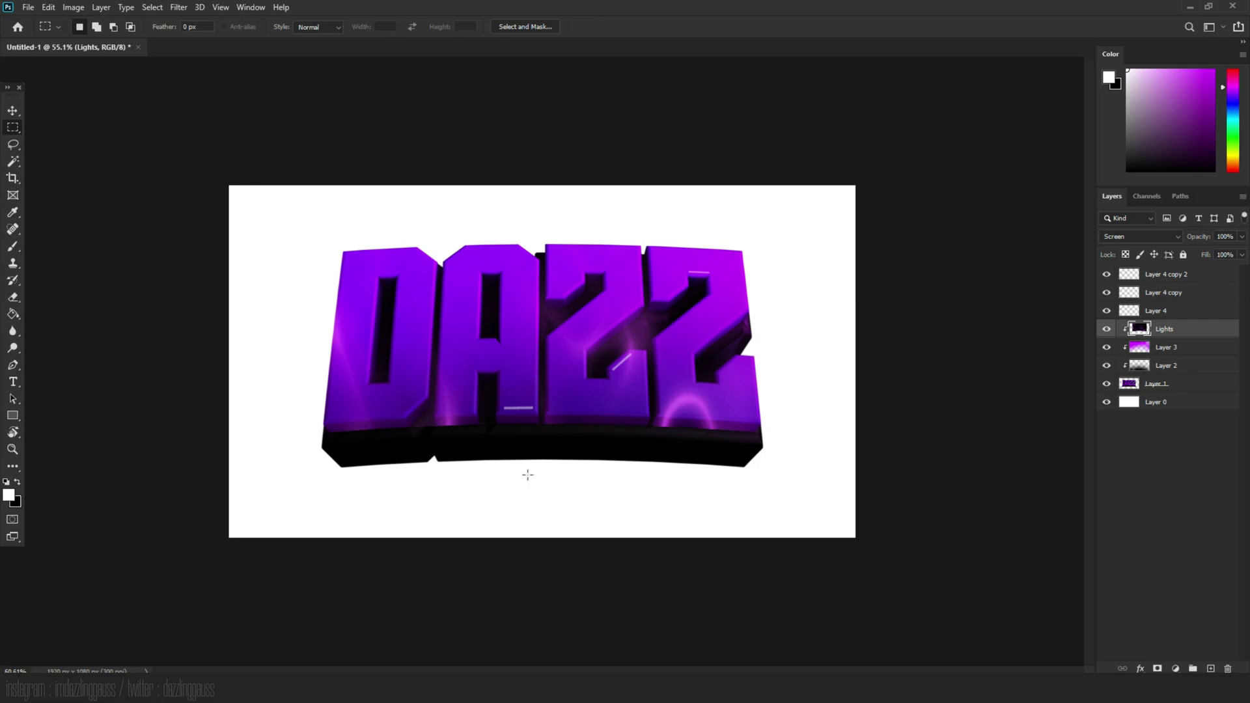
# - Lower the Lights layer's opacity to 71%
pyautogui.scroll(5, 525, 474)
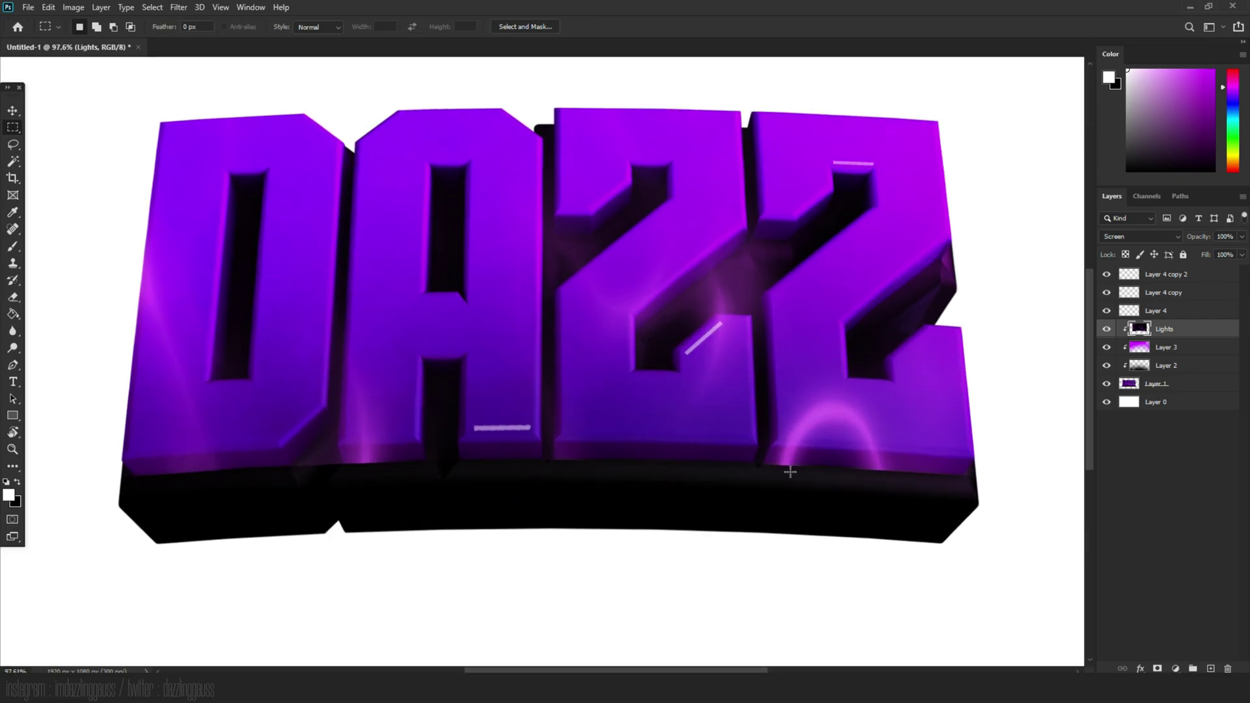
pyautogui.scroll(6, 873, 483)
pyautogui.scroll(-6, 492, 423)
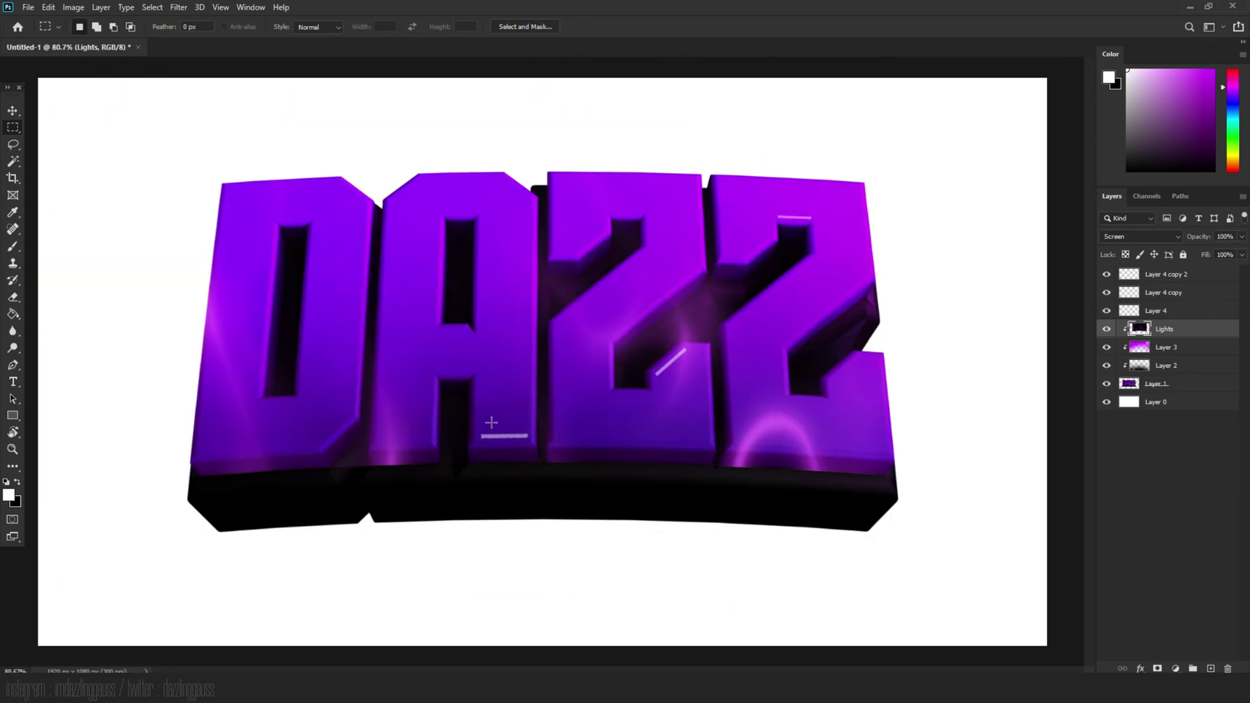
pyautogui.click(1242, 237)
pyautogui.moveTo(1241, 252); pyautogui.dragTo(1223, 252)
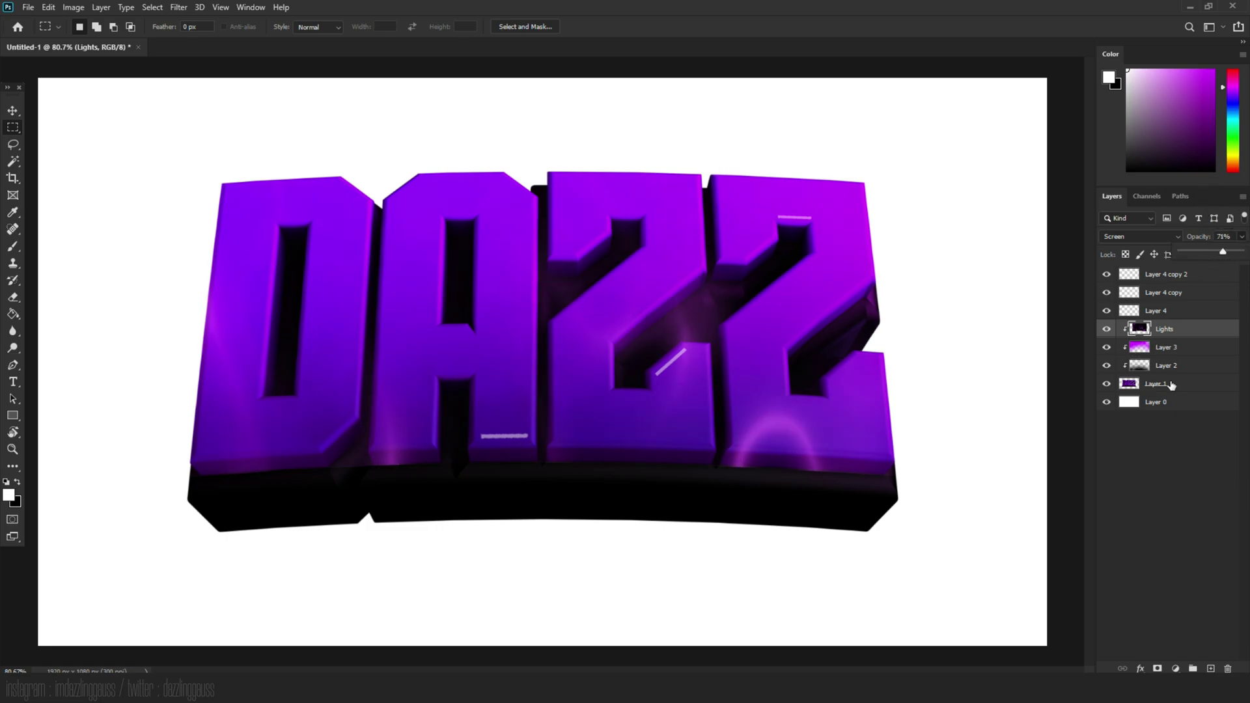
# - Soften the Lights layer's lower edge with a 377 px eraser at 0% hardness
pyautogui.click(13, 296)
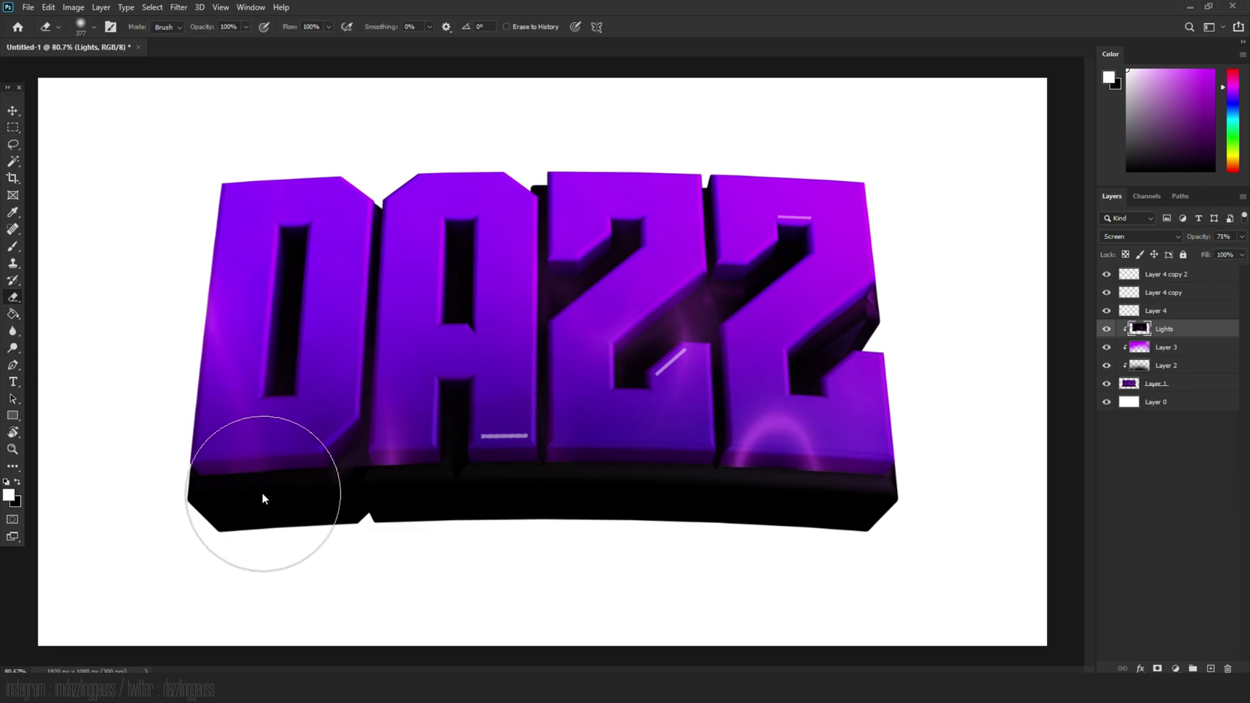
pyautogui.click(87, 26)
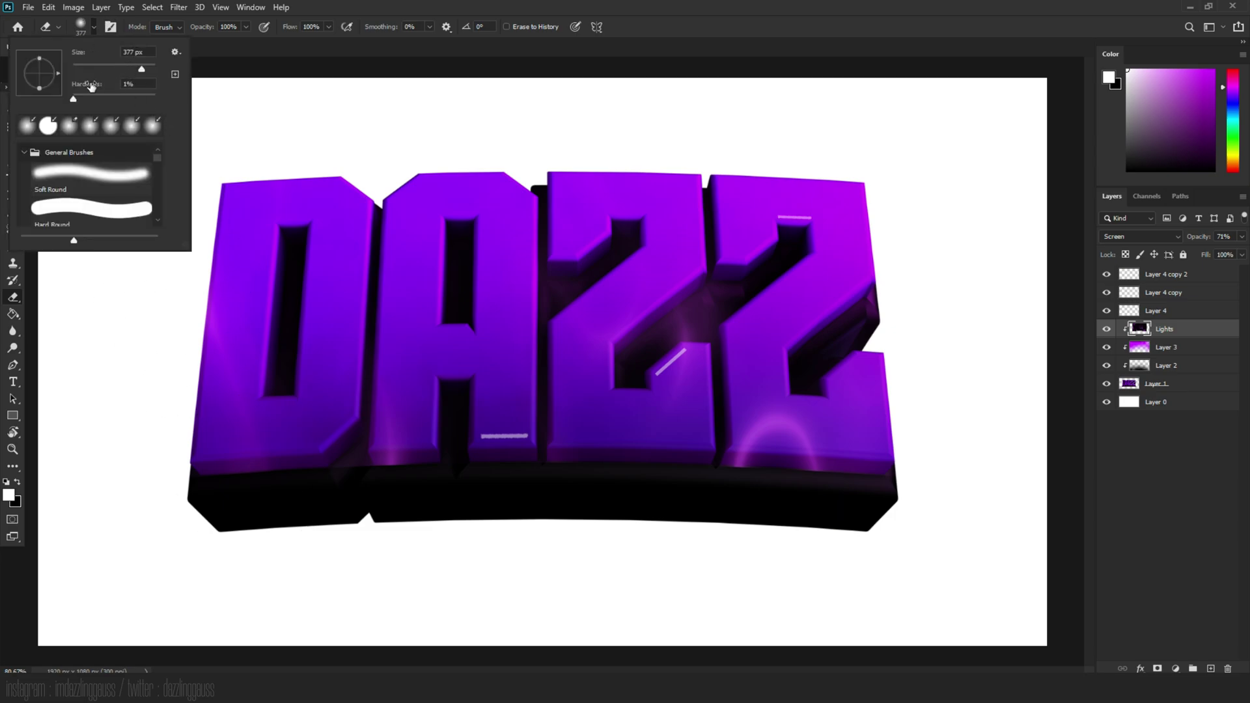
pyautogui.moveTo(76, 99); pyautogui.dragTo(26, 96)
pyautogui.click(201, 576)
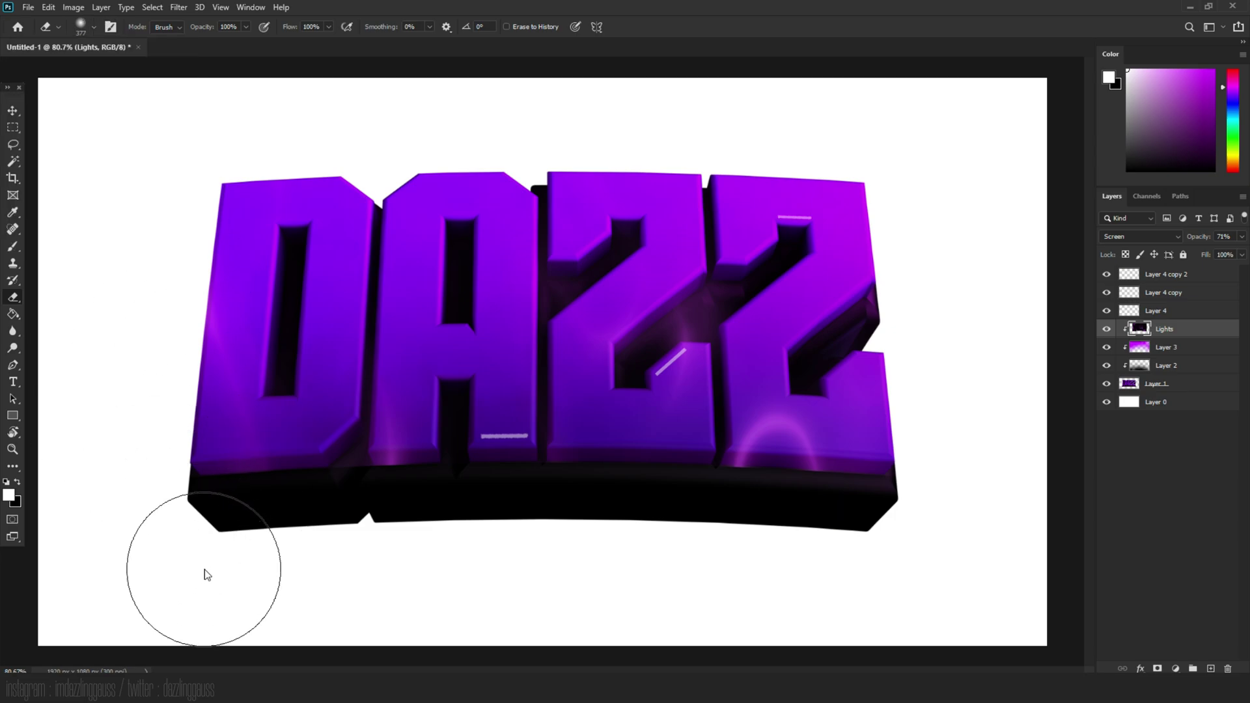
pyautogui.moveTo(254, 564); pyautogui.dragTo(630, 565)
pyautogui.scroll(-2, 664, 541)
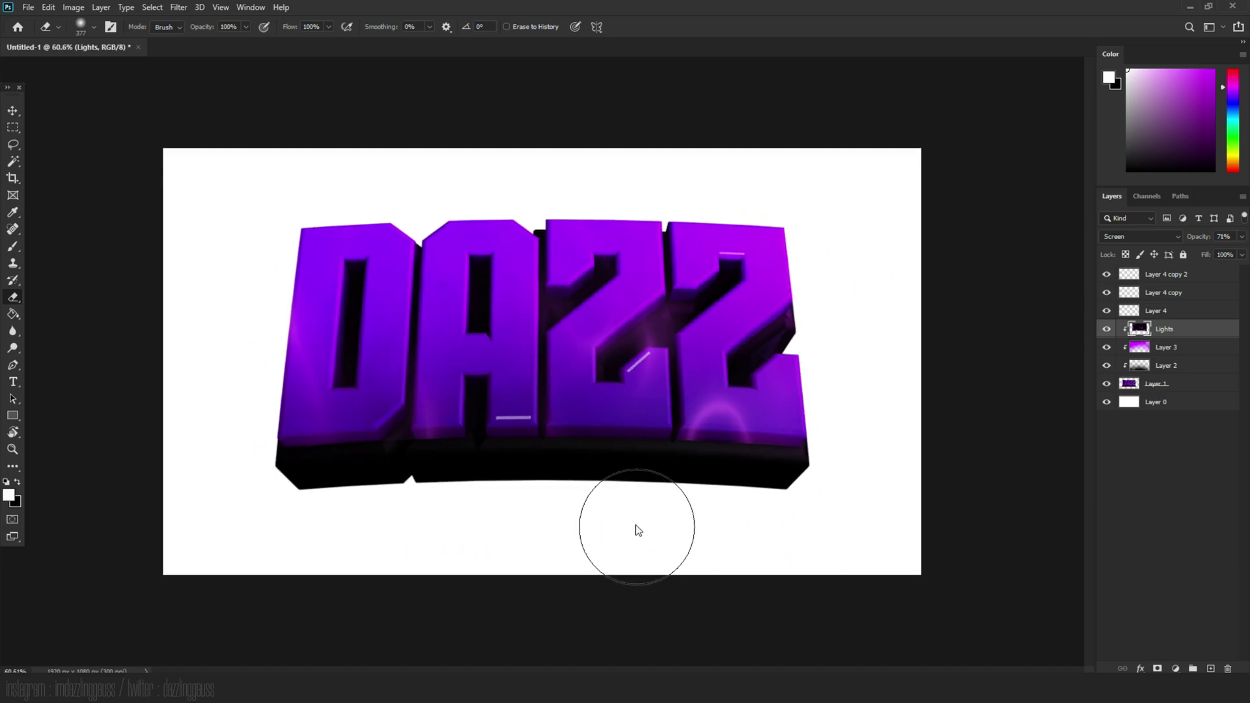
pyautogui.scroll(1, 635, 520)
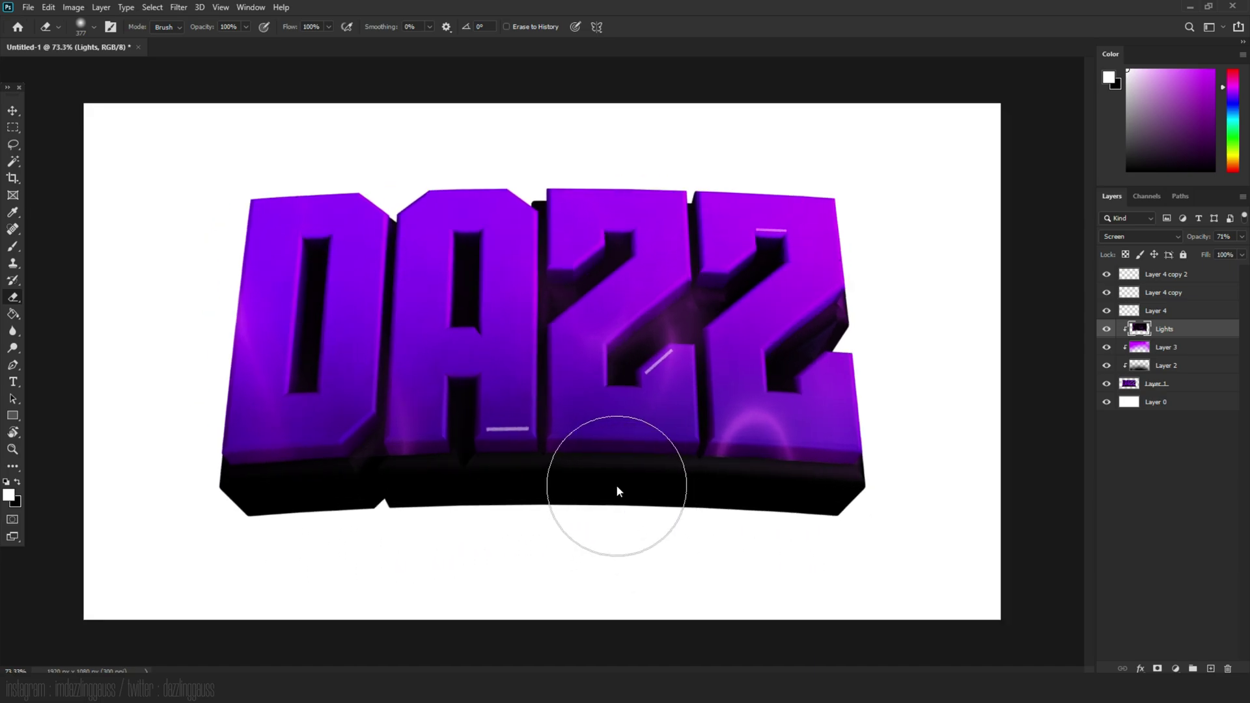
# - Add a new clipped layer above Lights and paint a large soft white glow over the lettering's top centre
pyautogui.click(1211, 669)
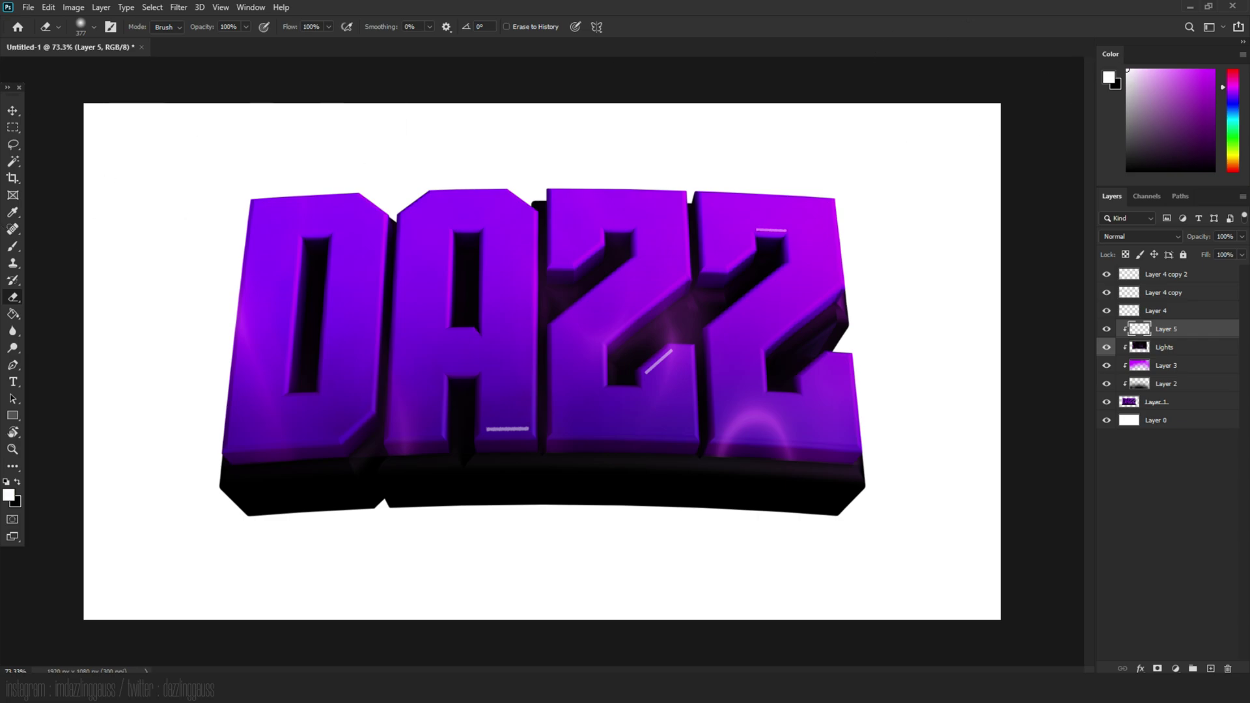
pyautogui.click(13, 246)
pyautogui.scroll(-5, 573, 186)
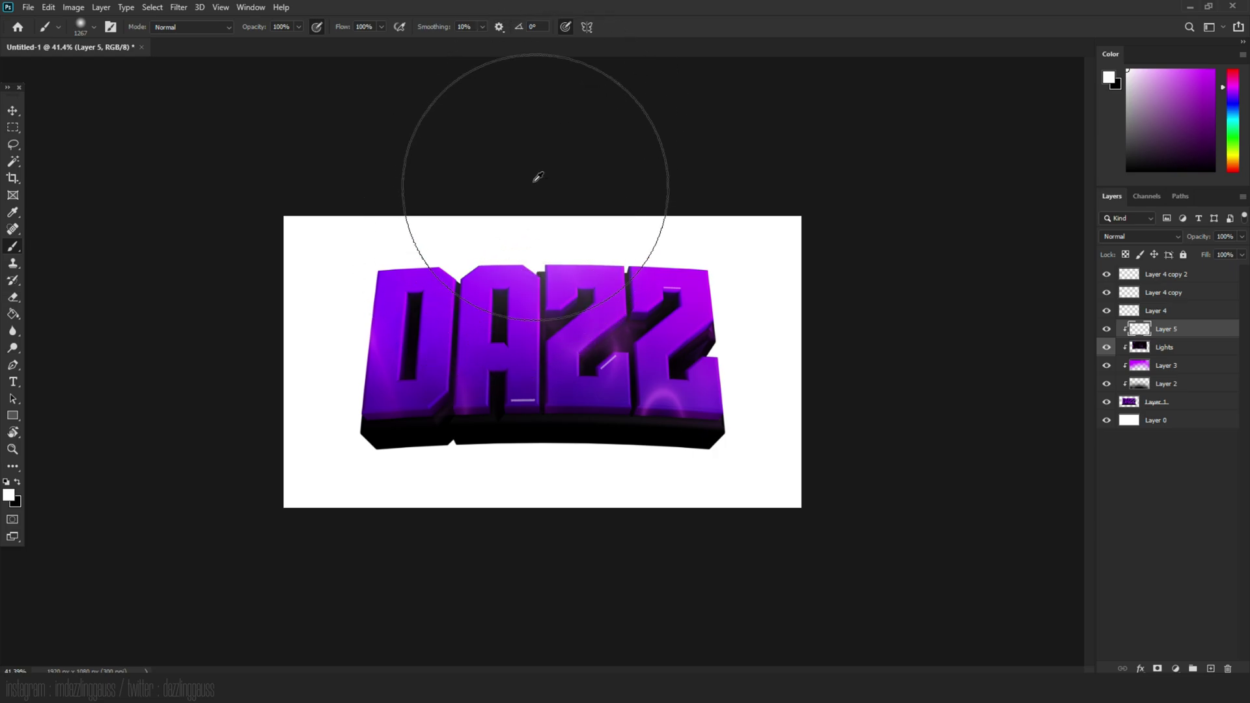
pyautogui.hotkey('ctrl', '+')
pyautogui.hotkey('ctrl', '+')
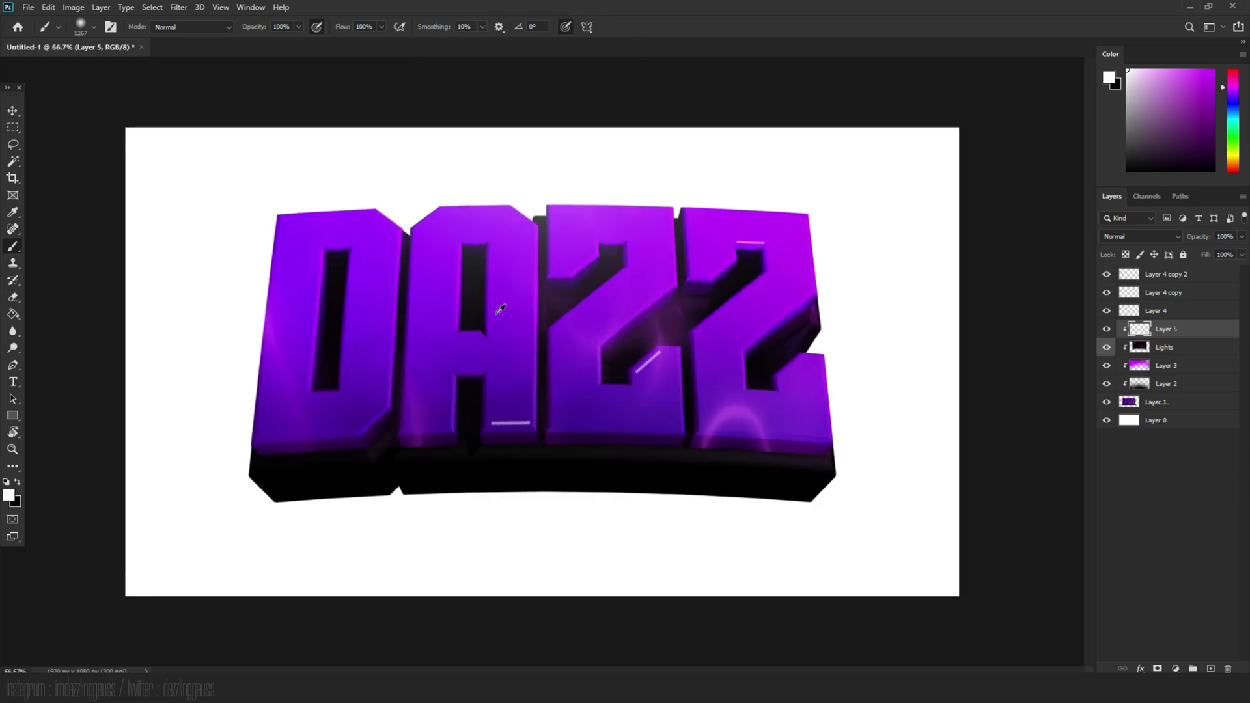
pyautogui.moveTo(502, 145)
pyautogui.mouseDown()
pyautogui.moveTo(429, 172)
pyautogui.moveTo(532, 159)
pyautogui.moveTo(550, 123)
pyautogui.mouseUp()
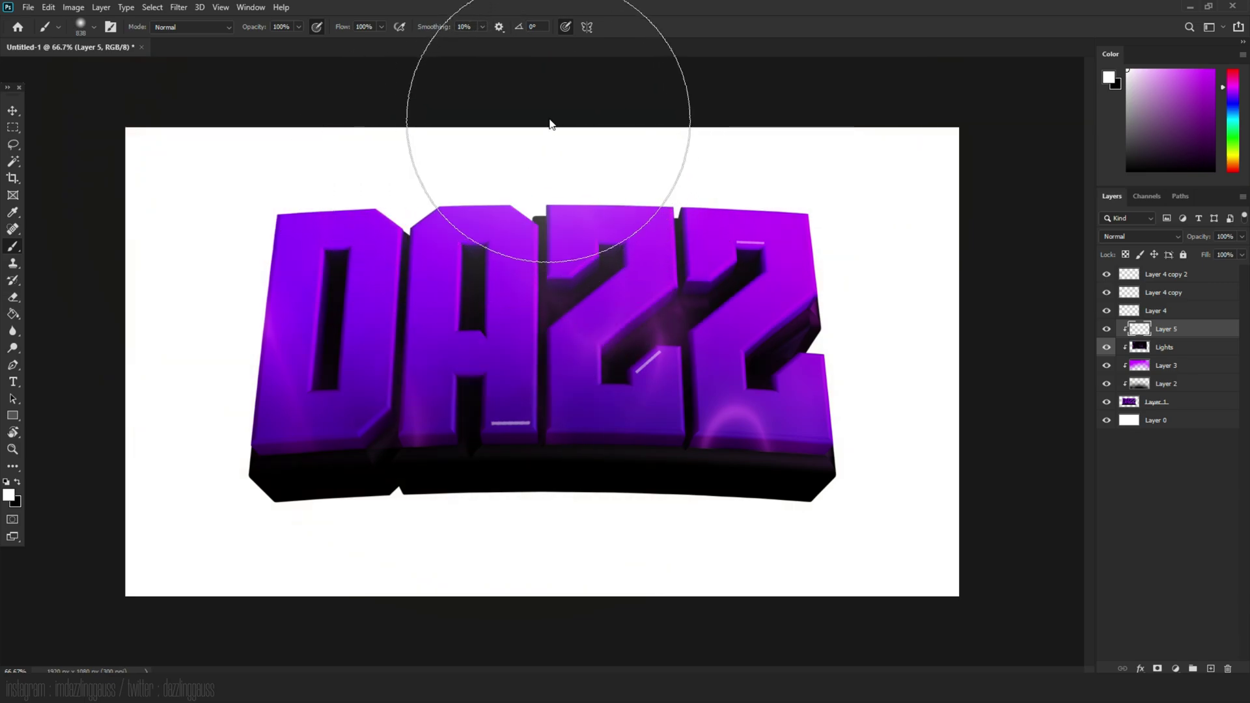
pyautogui.click(540, 110)
# - Lower the white glow layer's opacity to 39%
pyautogui.click(1242, 236)
pyautogui.moveTo(1241, 252); pyautogui.dragTo(1204, 253)
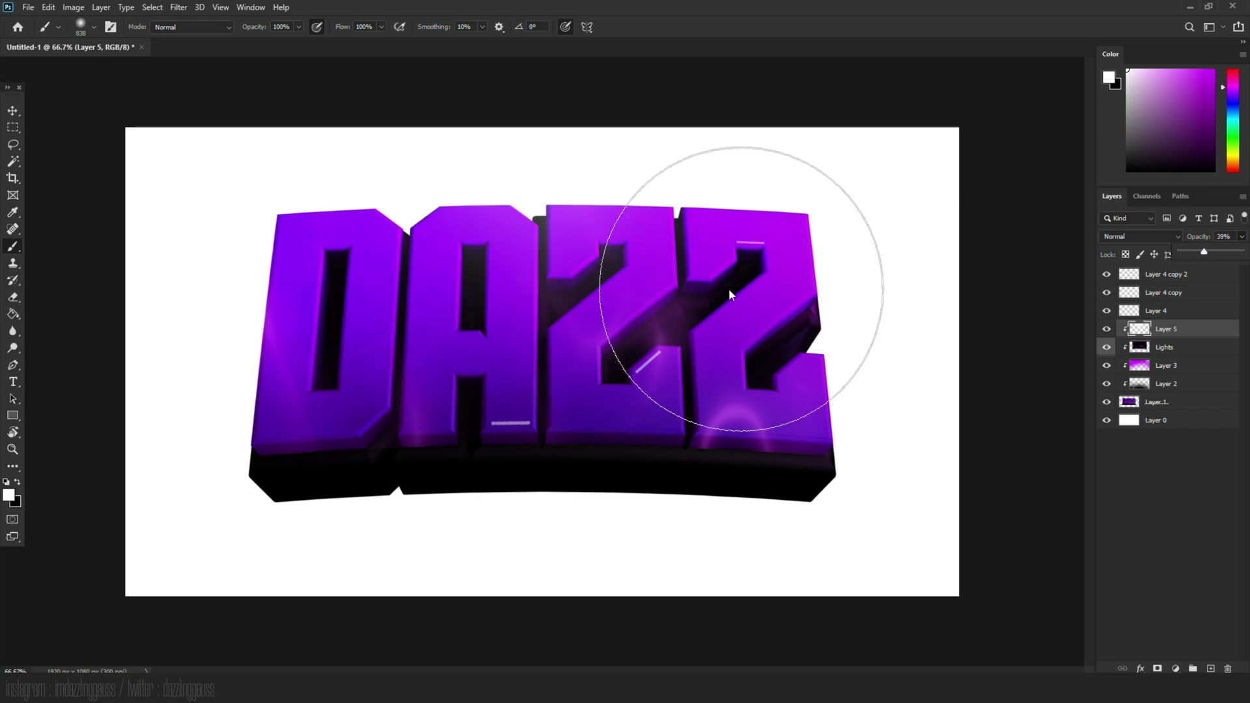
pyautogui.scroll(-2, 467, 299)
pyautogui.scroll(2, 466, 299)
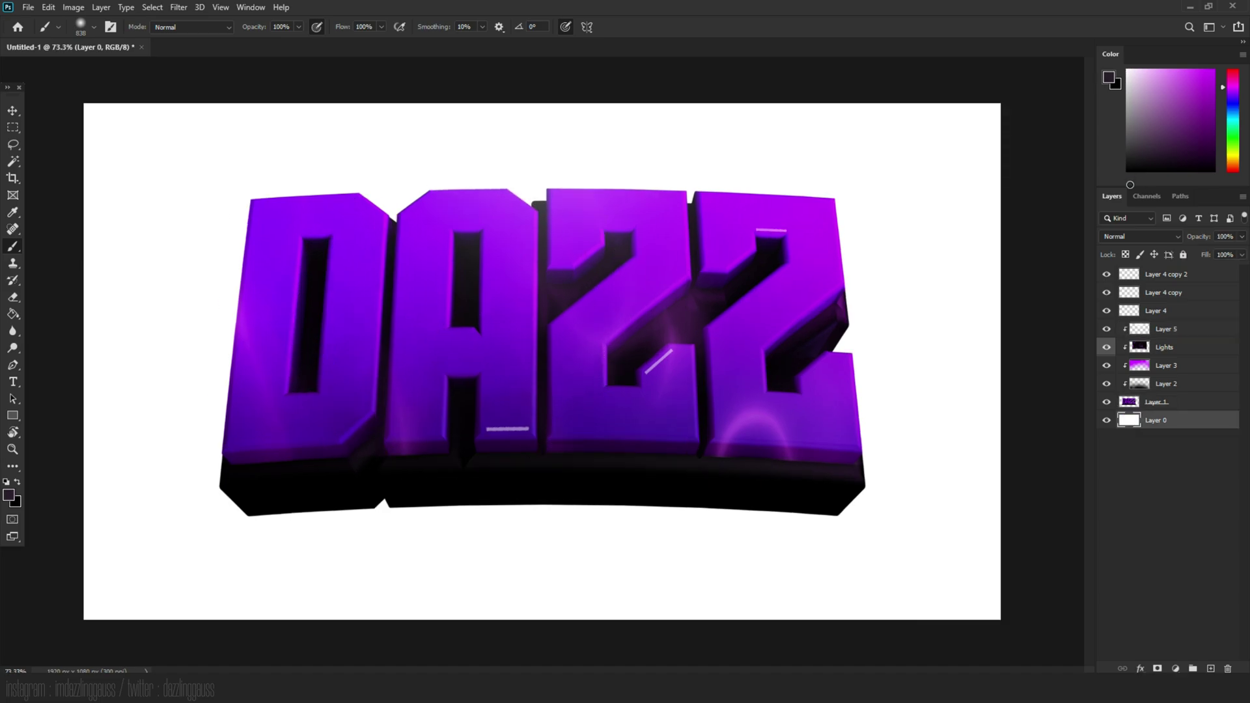
# - Fill the white background layer with a very dark grey
pyautogui.press('d')
pyautogui.click(13, 313)
pyautogui.click(166, 185)
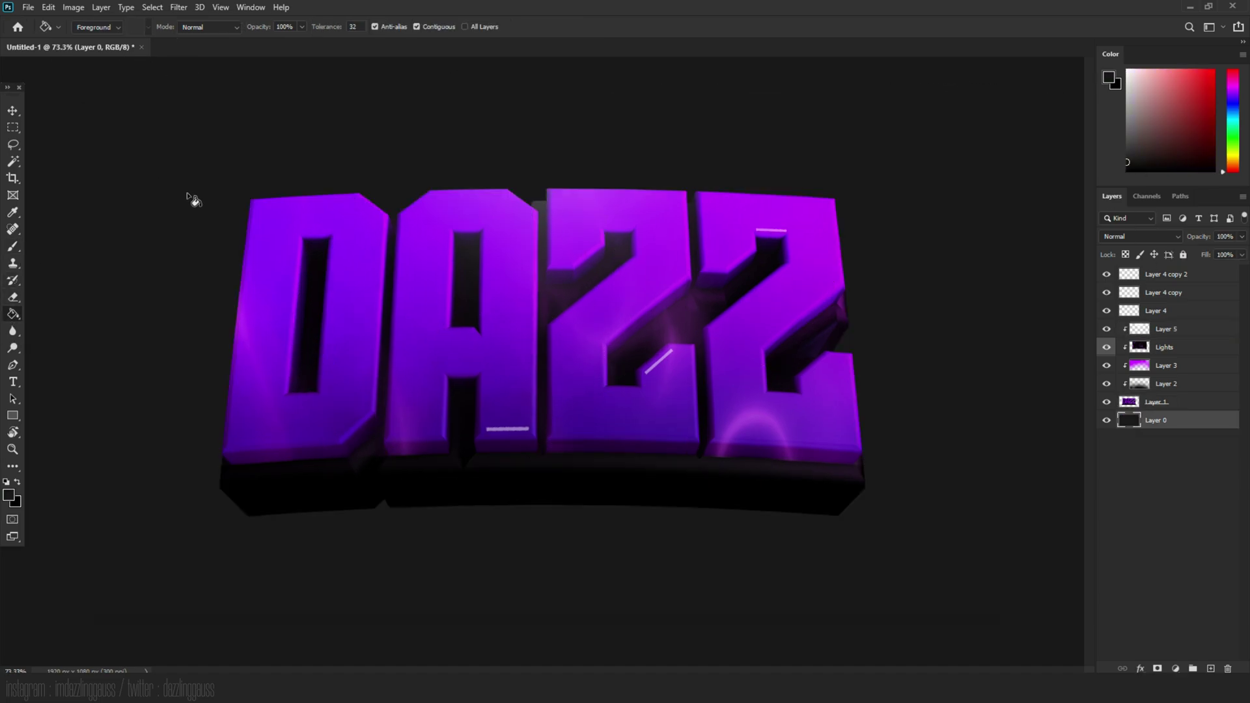
# - Group all the lettering layers, then duplicate the group and merge the copy into a single layer
pyautogui.click(1150, 276)
pyautogui.keyDown('shift'); pyautogui.click(1157, 402); pyautogui.keyUp('shift')
pyautogui.hotkey('ctrl', 'g')
pyautogui.hotkey('ctrl', 'j')
pyautogui.hotkey('ctrl', 'e')
# - Compare the merged, styled lettering with the original render by toggling the merged copy's visibility
pyautogui.click(1107, 275)
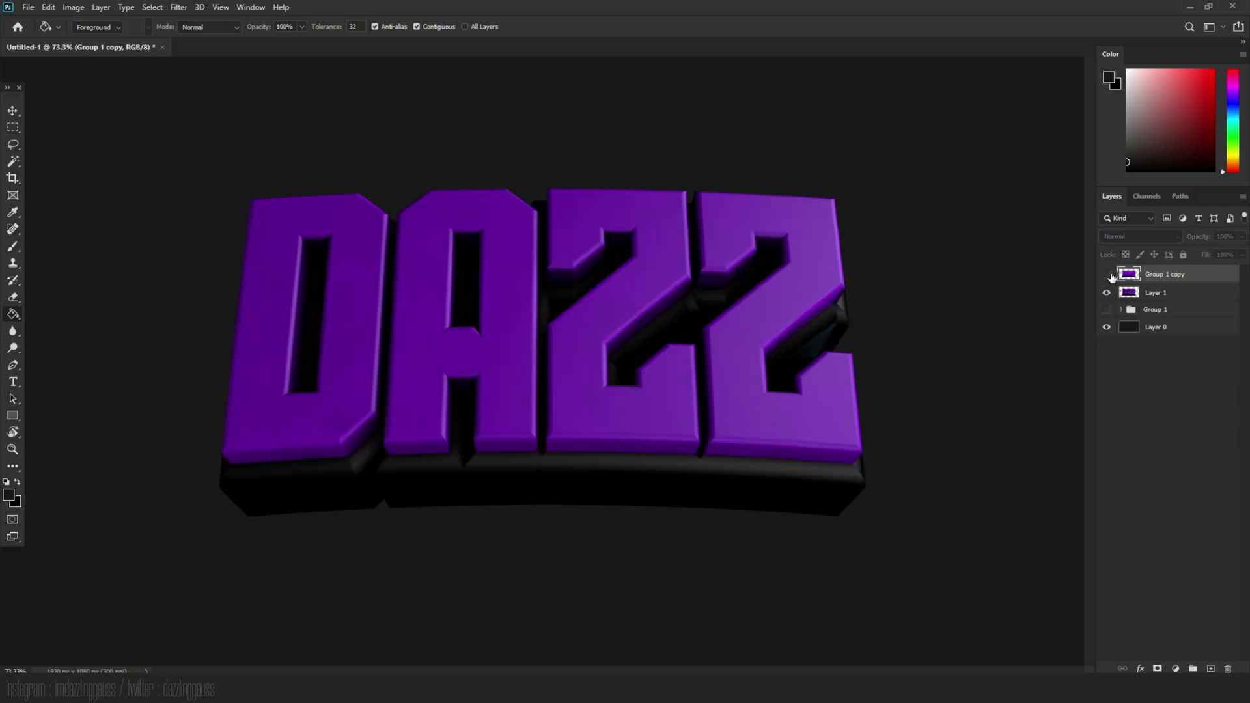
pyautogui.click(1108, 275)
pyautogui.click(1108, 275)
pyautogui.click(1108, 275)
pyautogui.click(1107, 275)
pyautogui.click(1107, 274)
pyautogui.click(1108, 274)
pyautogui.click(1108, 275)
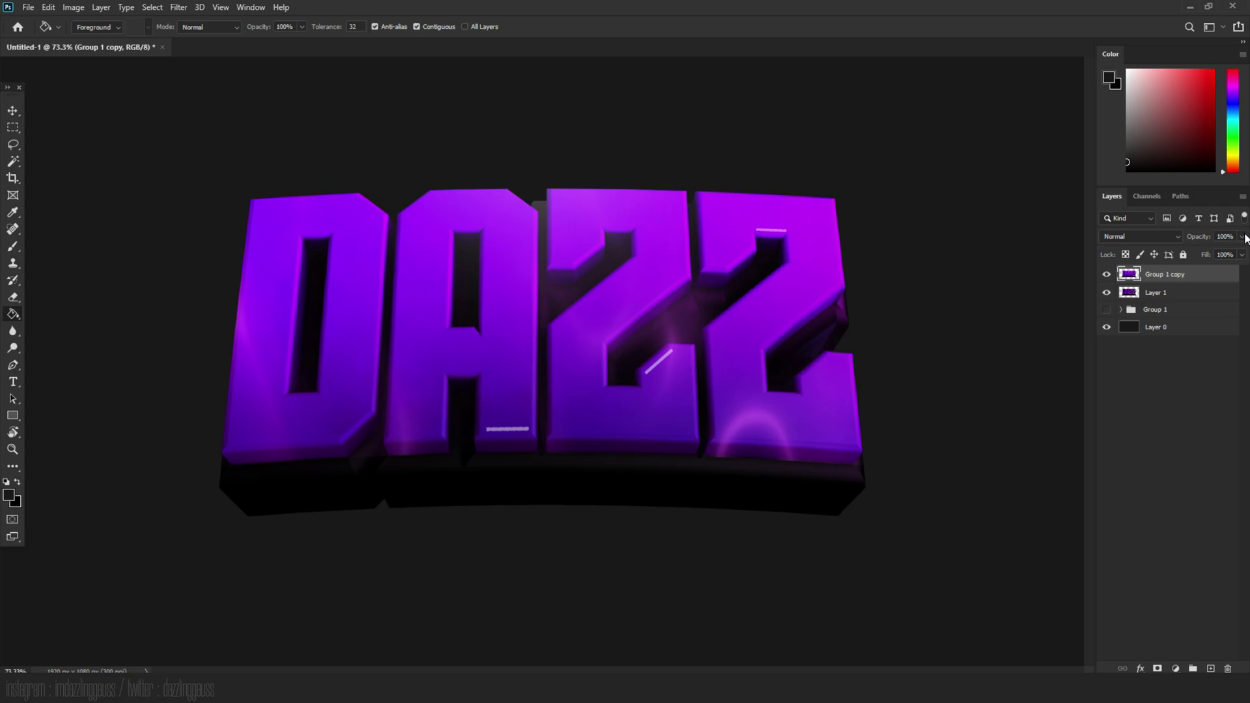
# - Set the merged lettering copy's opacity to 92% and deselect the layer
pyautogui.moveTo(1242, 238)
pyautogui.mouseDown()
pyautogui.moveTo(1215, 253)
pyautogui.moveTo(1237, 255)
pyautogui.mouseUp()
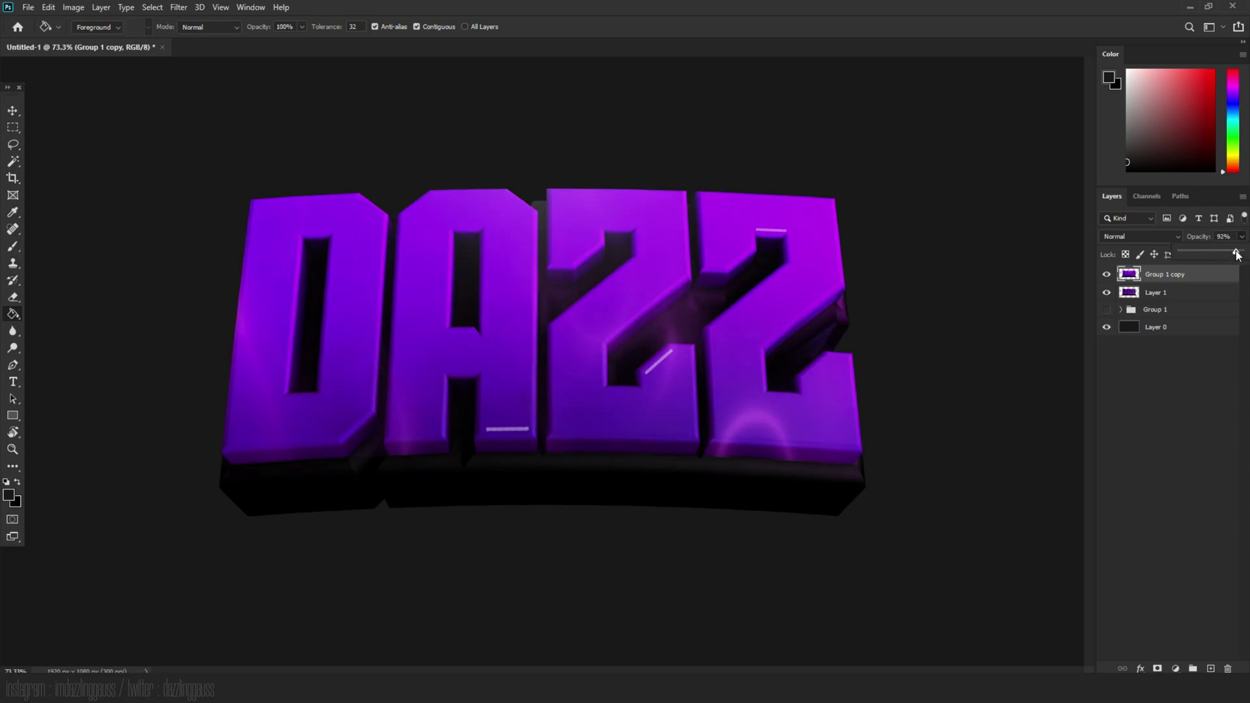
pyautogui.click(1211, 384)
pyautogui.scroll(-2, 611, 334)
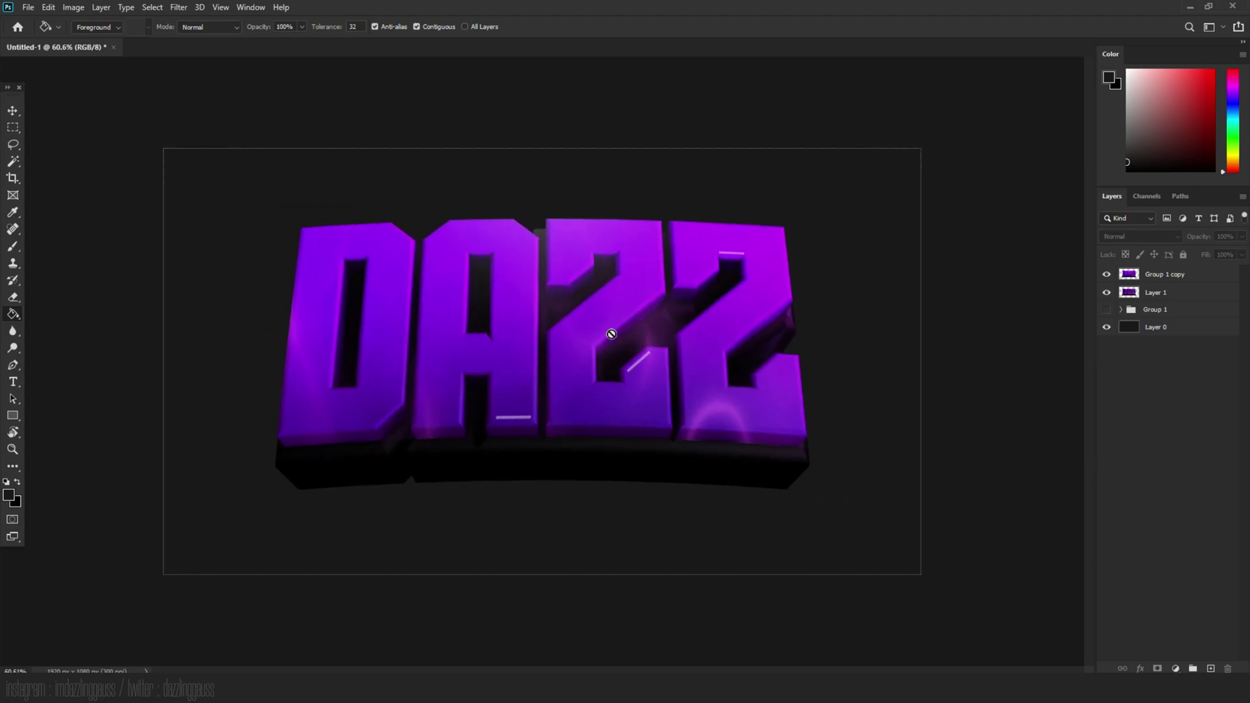